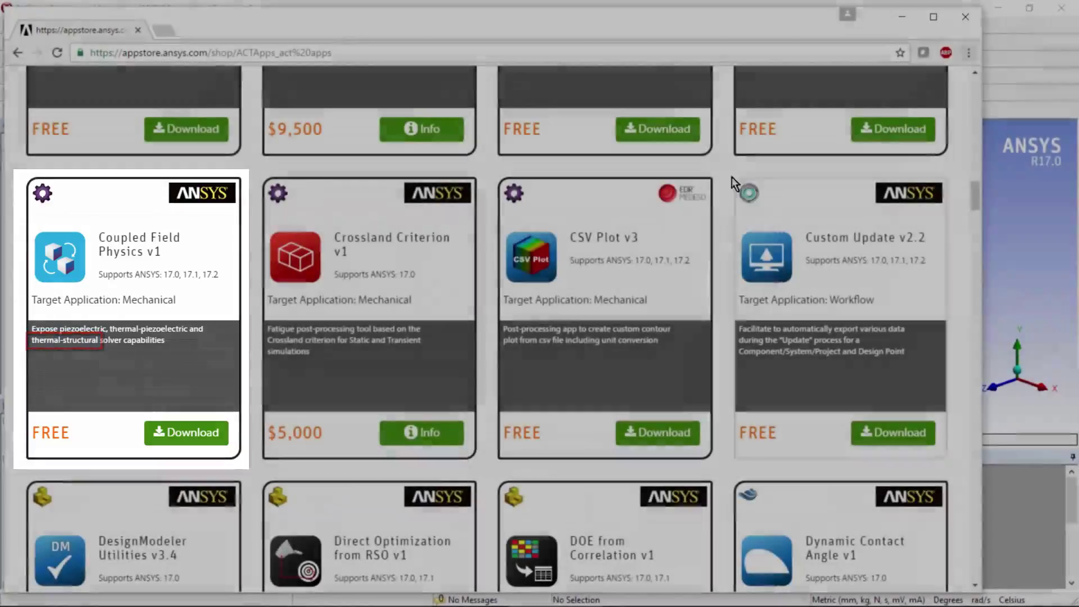
Look through the ACT apps page of the ANSYS App Store, including the Coupled Field Physics v1 entry
{"action": "scroll", "coordinate": [782, 146], "scroll_direction": "up", "scroll_amount": 10}
{"action": "scroll", "coordinate": [780, 129], "scroll_direction": "up", "scroll_amount": 15}
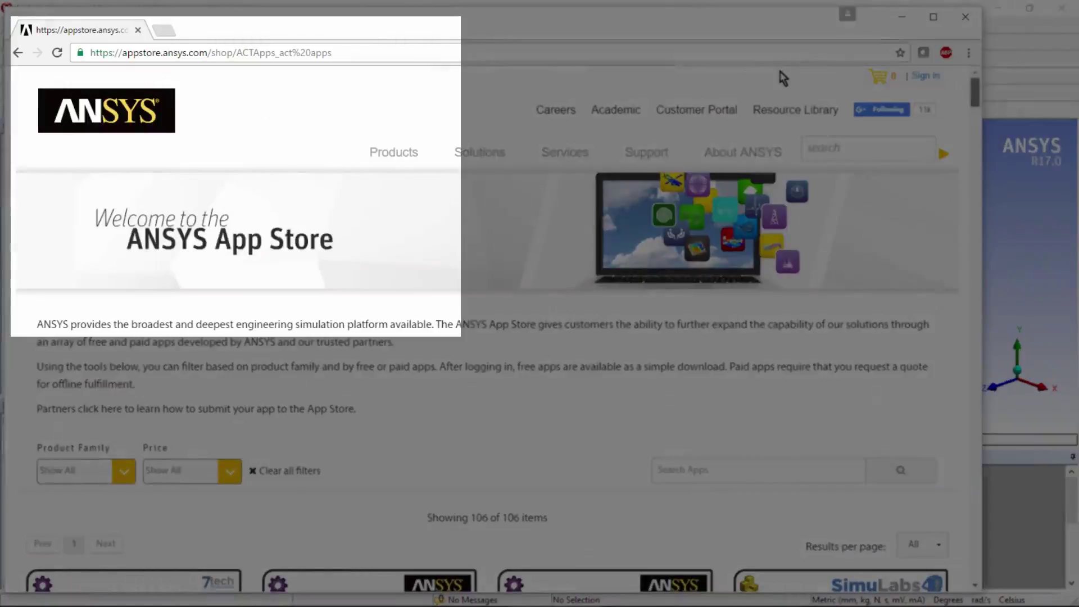
{"action": "scroll", "coordinate": [782, 84], "scroll_direction": "down", "scroll_amount": 10}
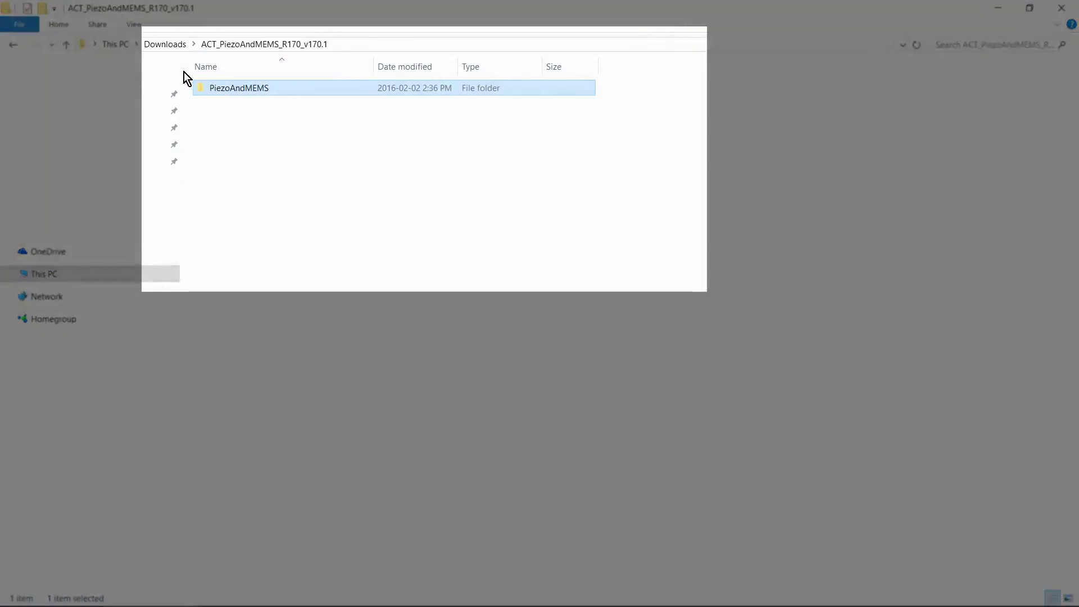
Browse the PiezoAndMEMS download to its doc folder and open the Input Files folder
{"action": "key", "text": "Return"}
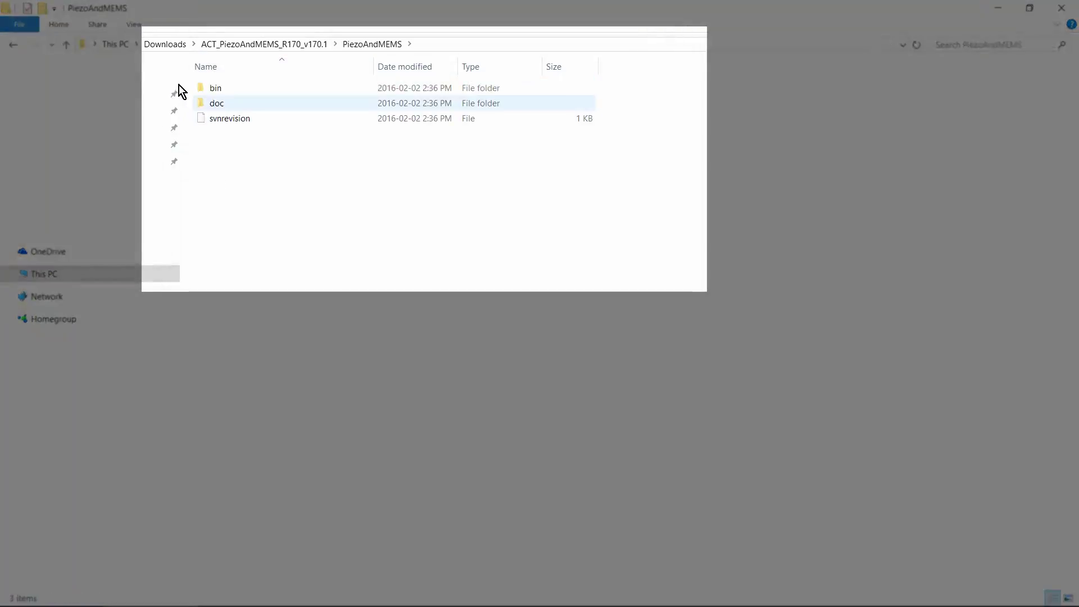
{"action": "key", "text": "Down"}
{"action": "key", "text": "Return"}
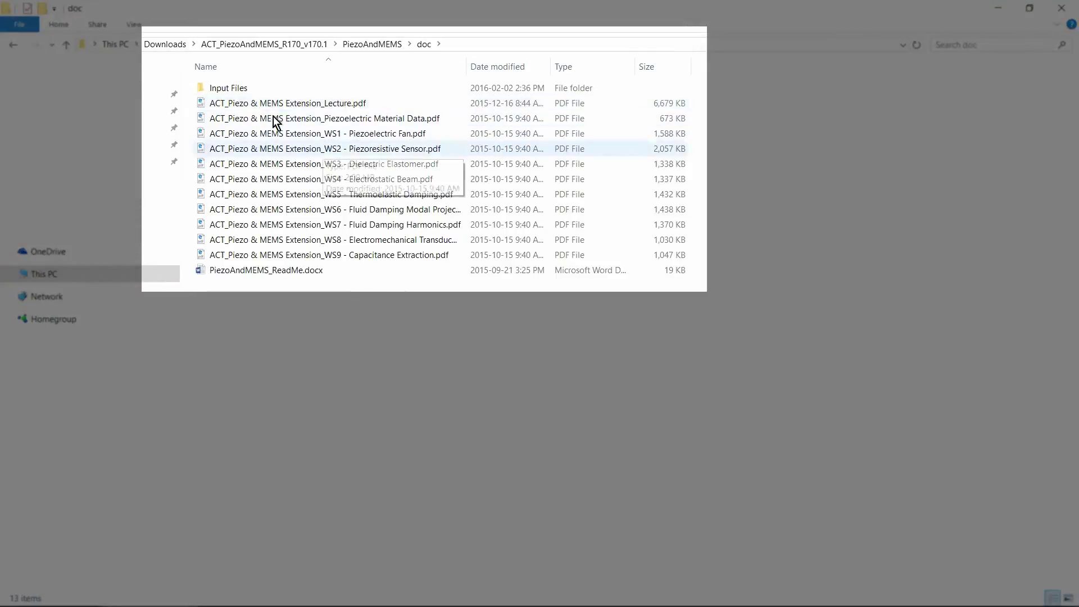
{"action": "key", "text": "Down"}
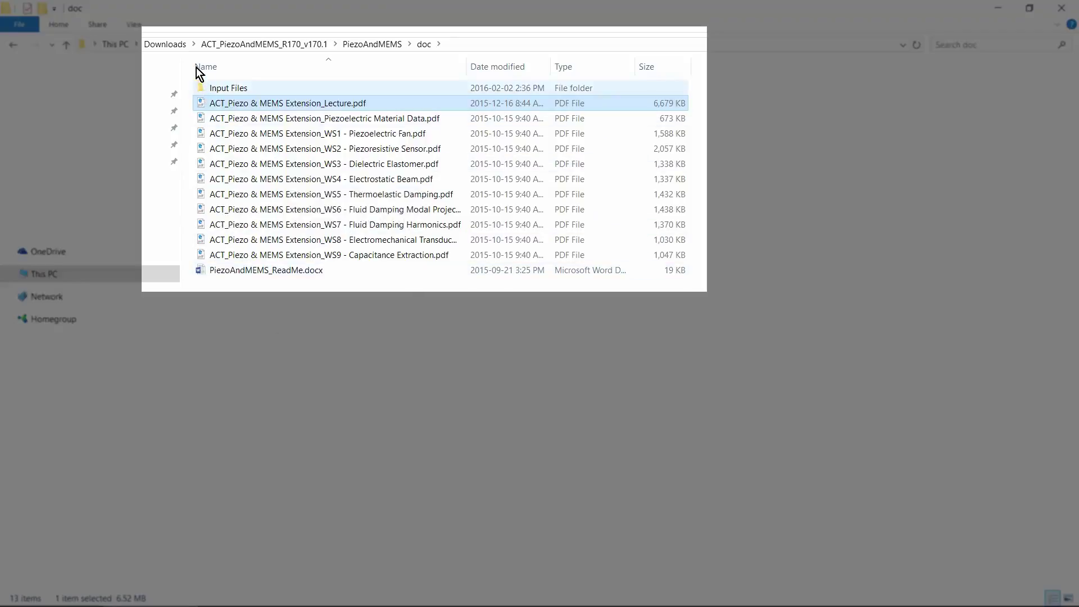
{"action": "key", "text": "Up"}
{"action": "key", "text": "Return"}
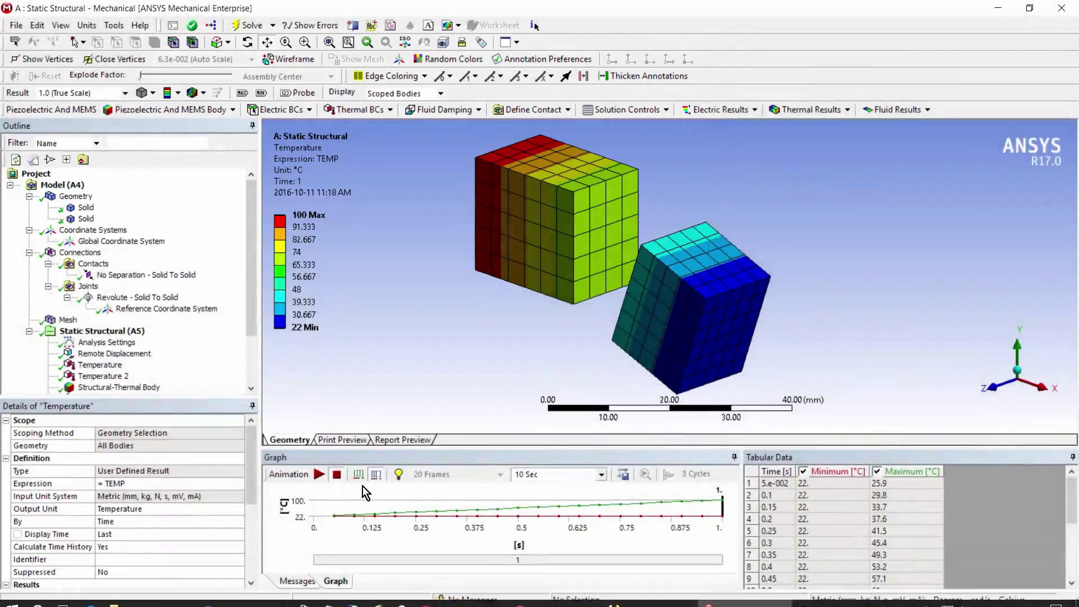
Switch to the Workbench project window and show its extension commands
{"action": "left_click", "coordinate": [650, 596]}
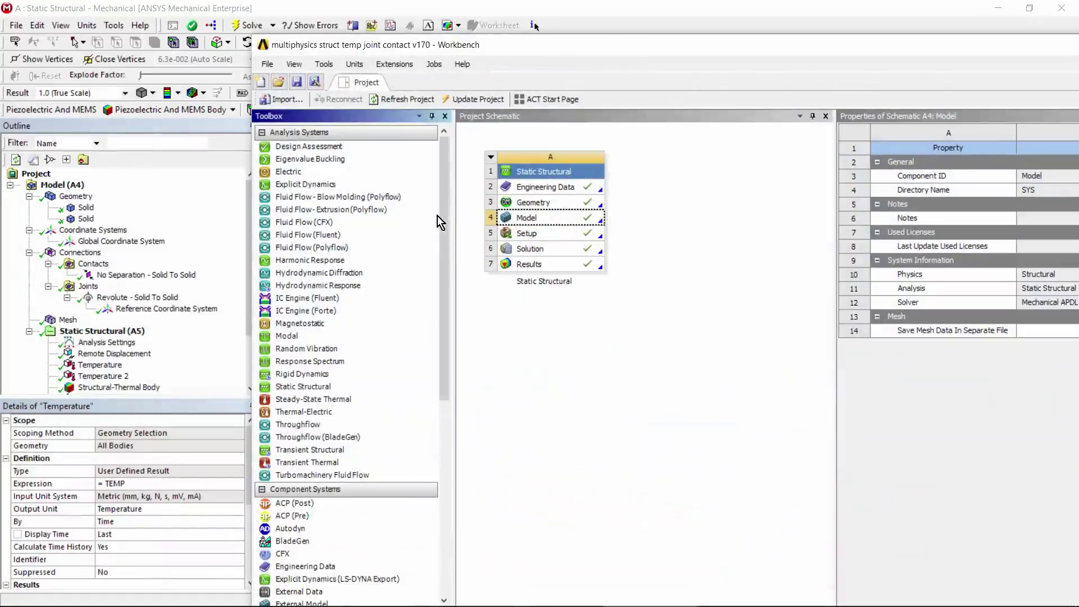
{"action": "left_click_drag", "start_coordinate": [458, 45], "coordinate": [429, 31]}
{"action": "left_click", "coordinate": [365, 49]}
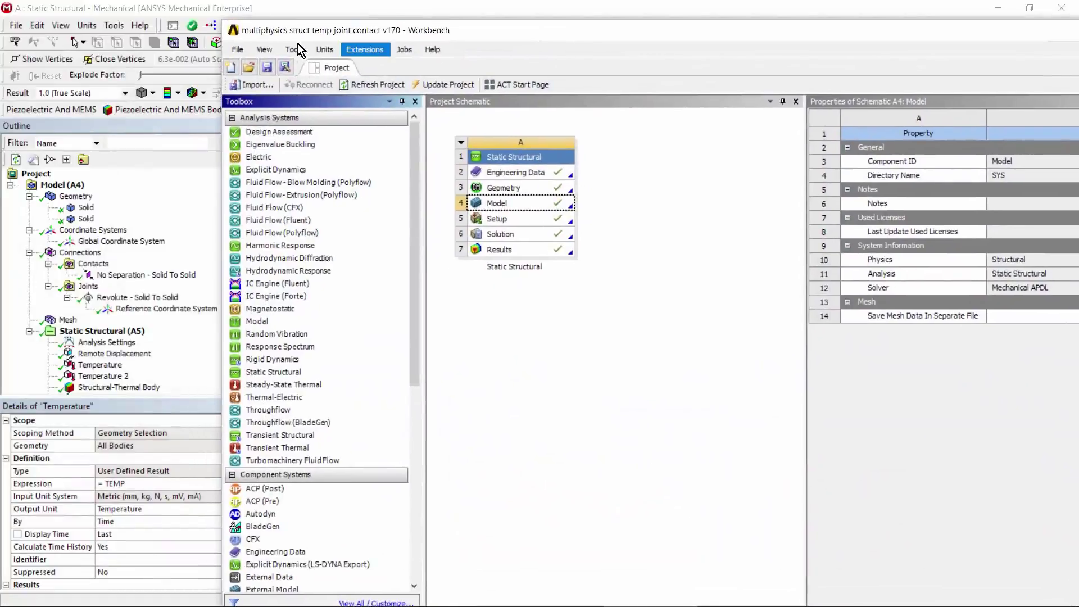
{"action": "key", "text": "Down"}
{"action": "key", "text": "Down"}
{"action": "key", "text": "Down"}
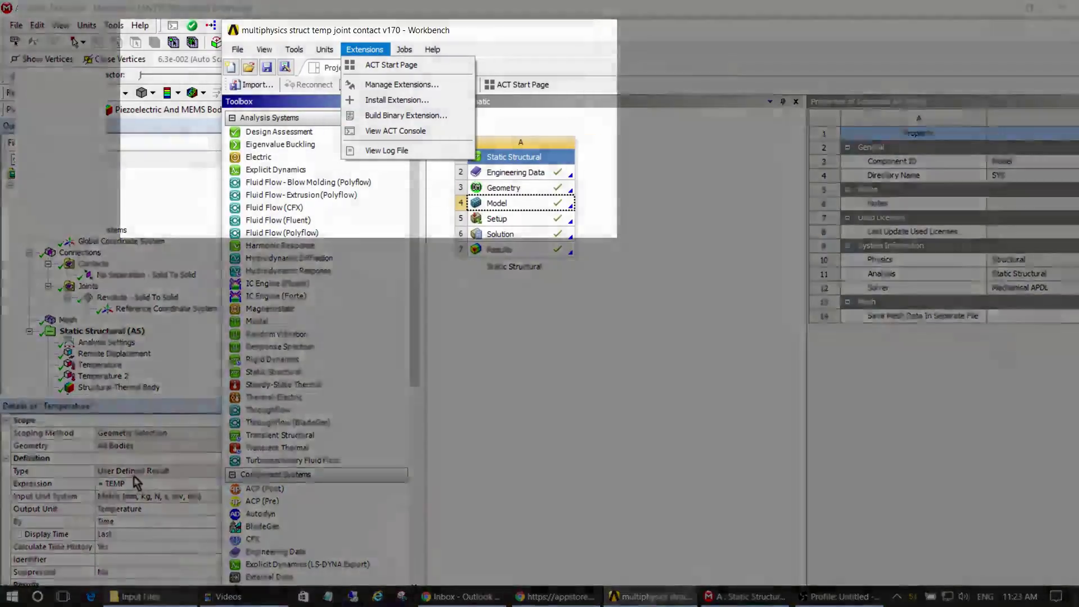
Switch to File Explorer and locate PiezoAndMEMS.wbex in the bin folder of PiezoAndMEMS
{"action": "left_click", "coordinate": [140, 596]}
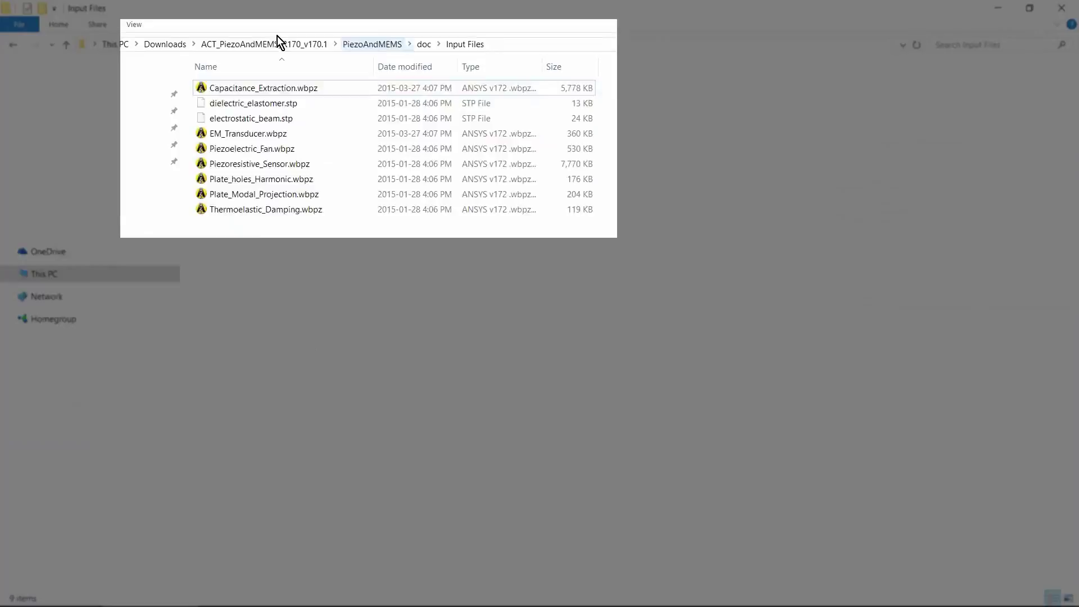
{"action": "left_click", "coordinate": [372, 44]}
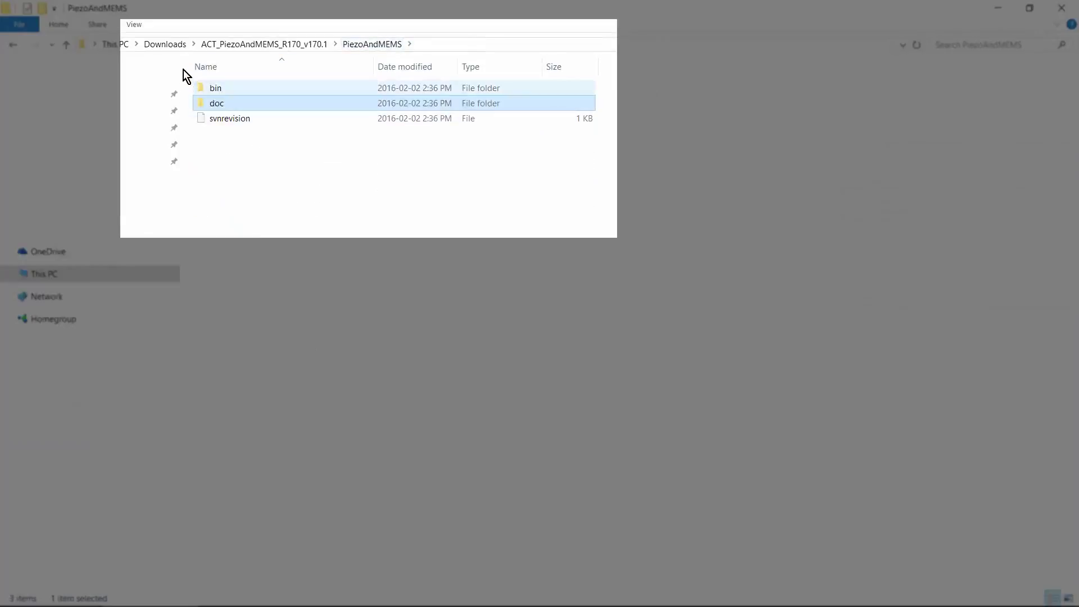
{"action": "key", "text": "Up"}
{"action": "key", "text": "Return"}
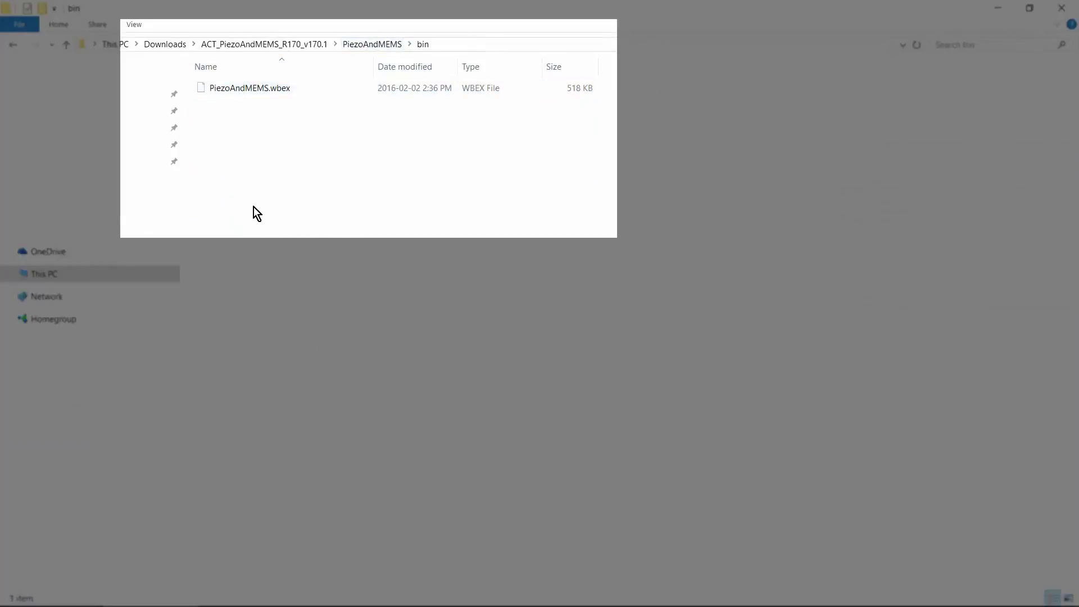
{"action": "left_click", "coordinate": [225, 89]}
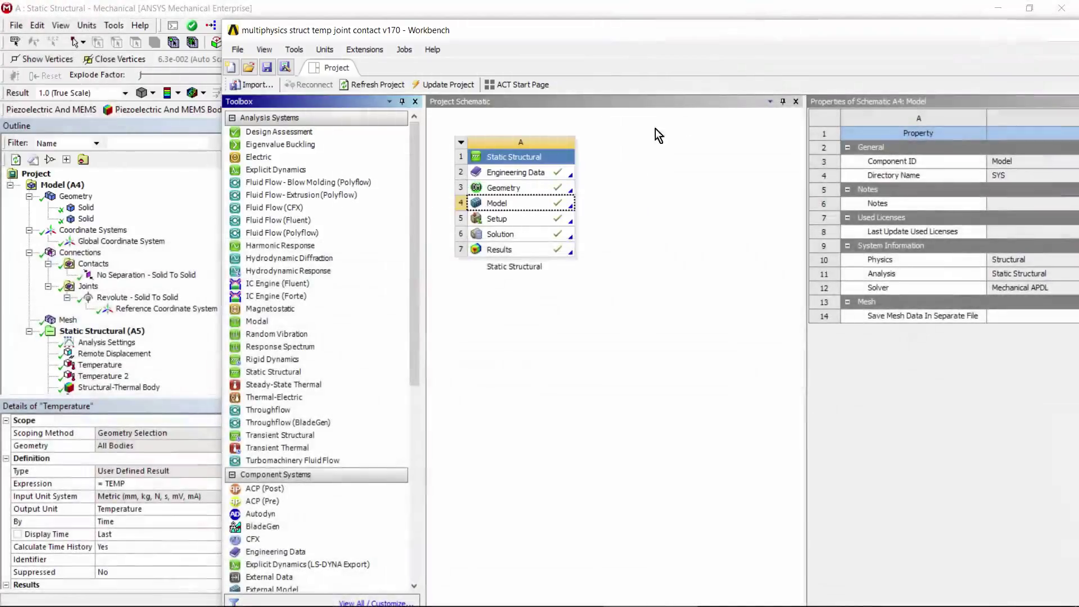
Maximize the Workbench window and start installing a binary extension, browsing into the PiezoAndMEMS download folder
{"action": "left_click_drag", "start_coordinate": [503, 33], "coordinate": [380, 21]}
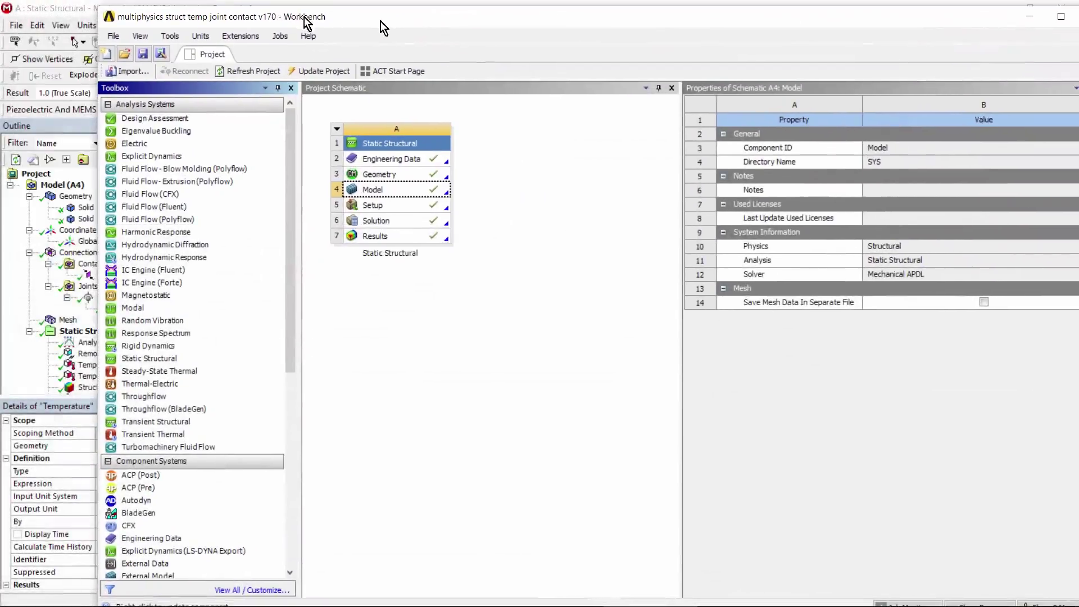
{"action": "double_click", "coordinate": [849, 20]}
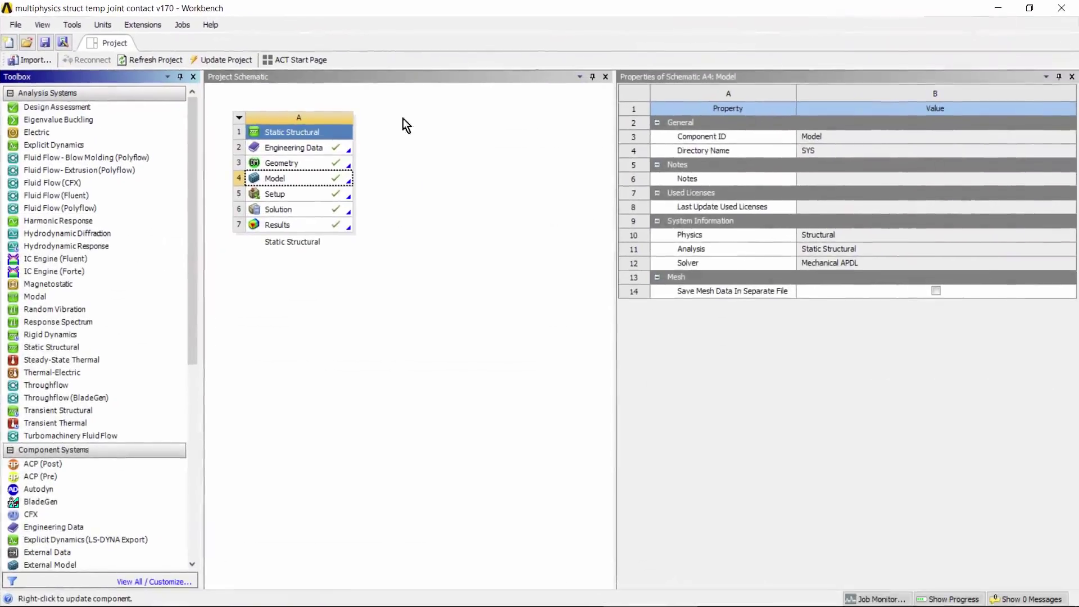
{"action": "left_click", "coordinate": [119, 24]}
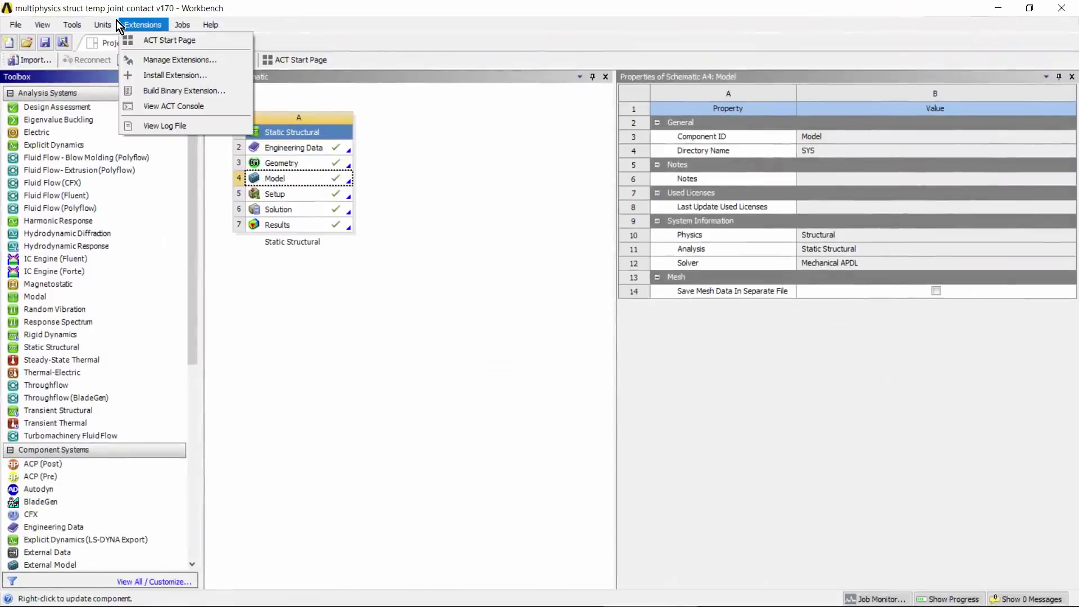
{"action": "left_click", "coordinate": [125, 72]}
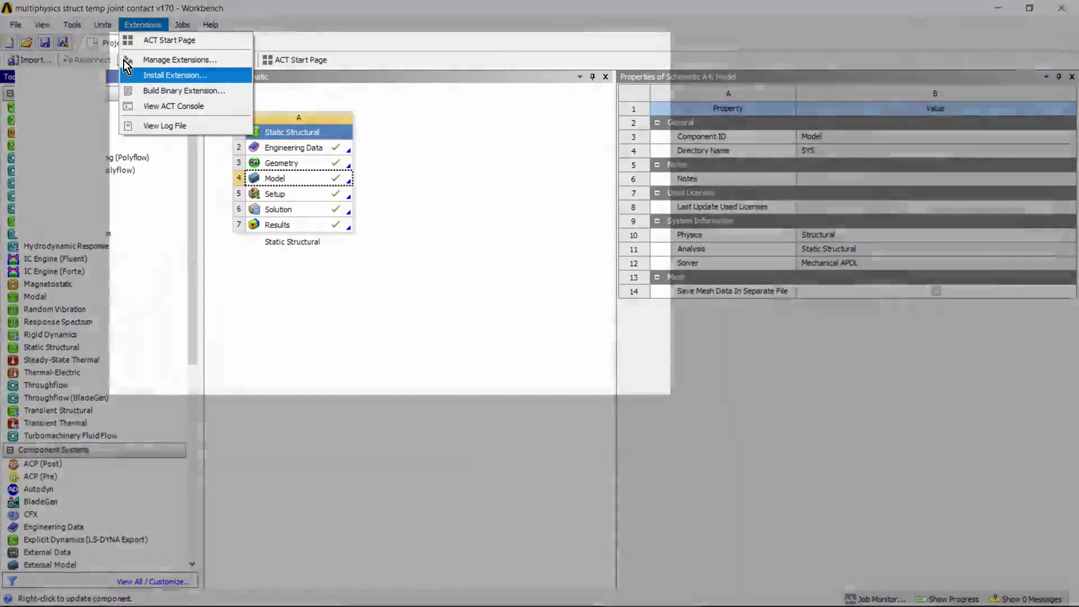
{"action": "double_click", "coordinate": [160, 111]}
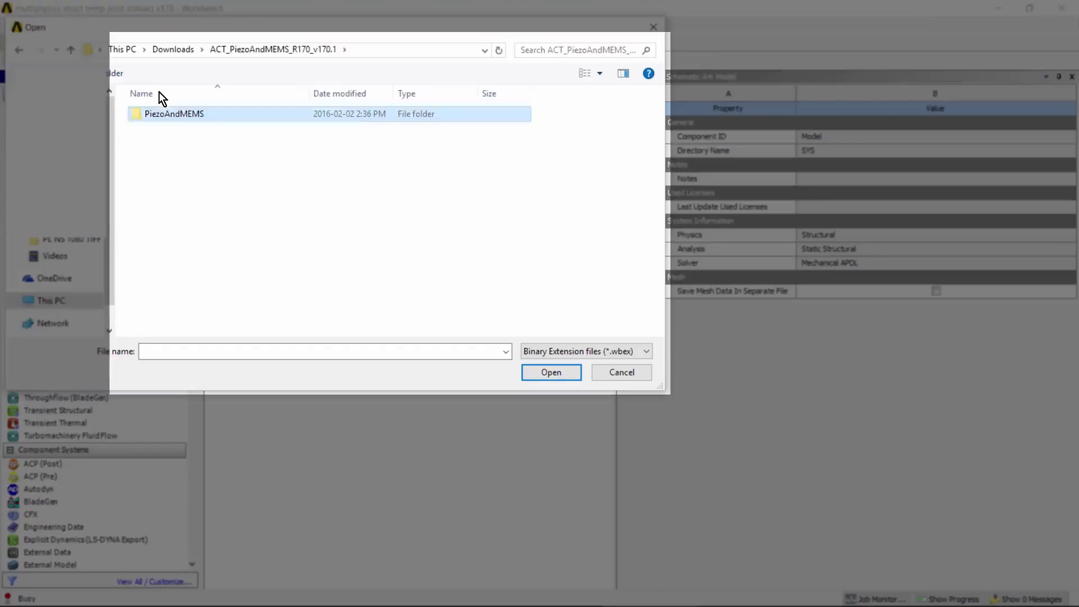
{"action": "key", "text": "Return"}
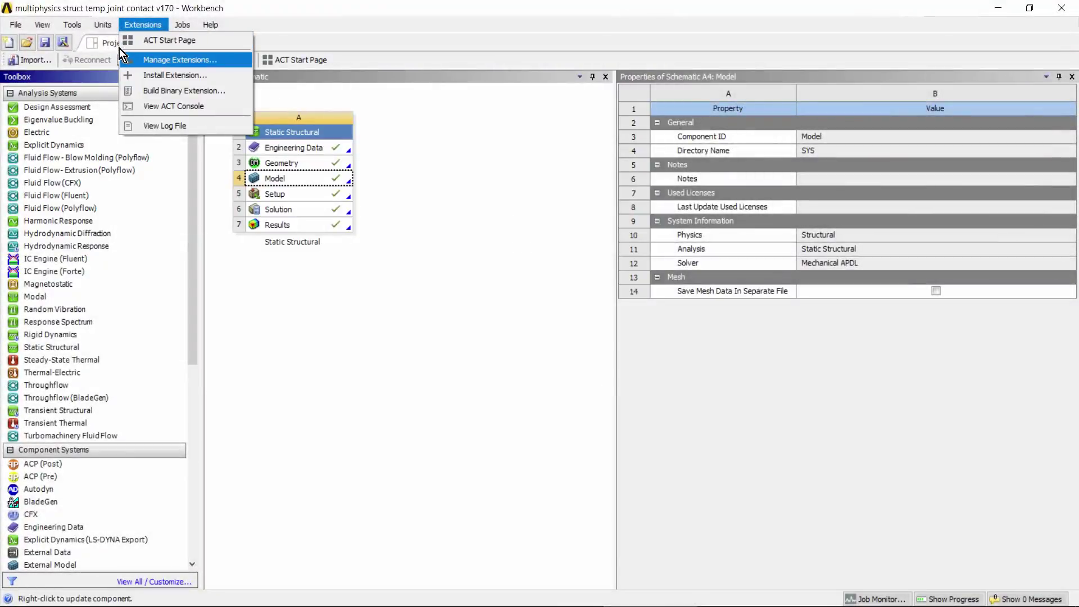
Check the load status of PiezoAndMEMS in the Extensions Manager, close it and switch to Mechanical
{"action": "left_click", "coordinate": [120, 56]}
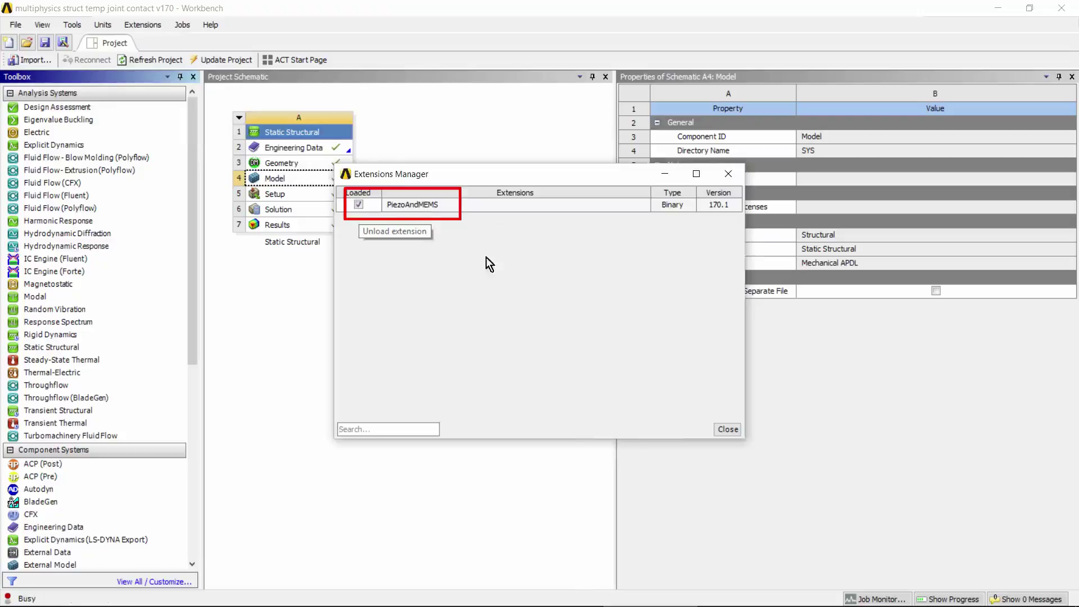
{"action": "key", "text": "Return"}
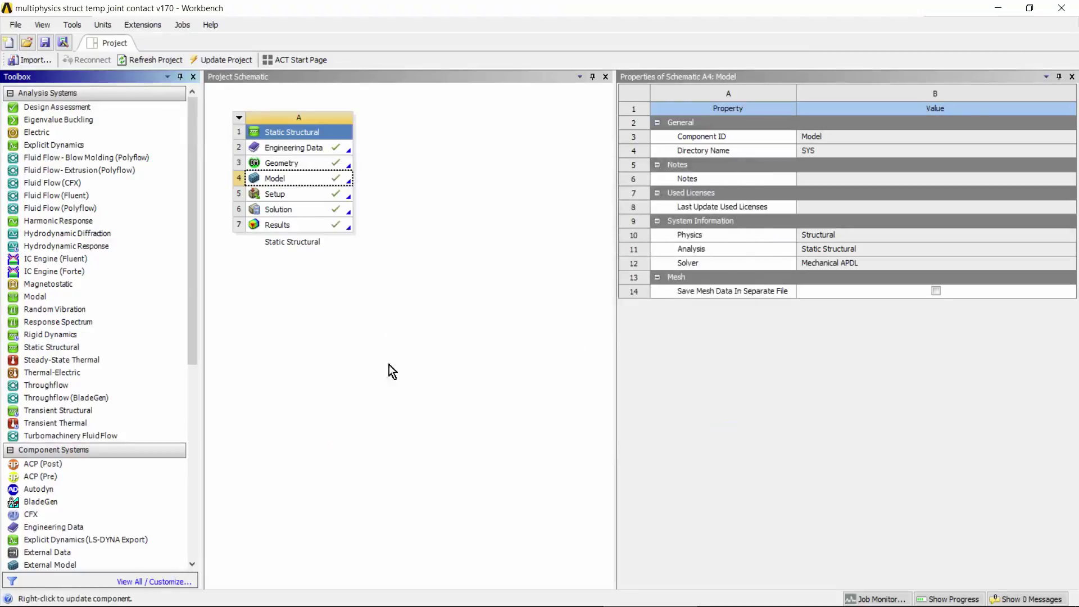
{"action": "mouse_move", "coordinate": [736, 597]}
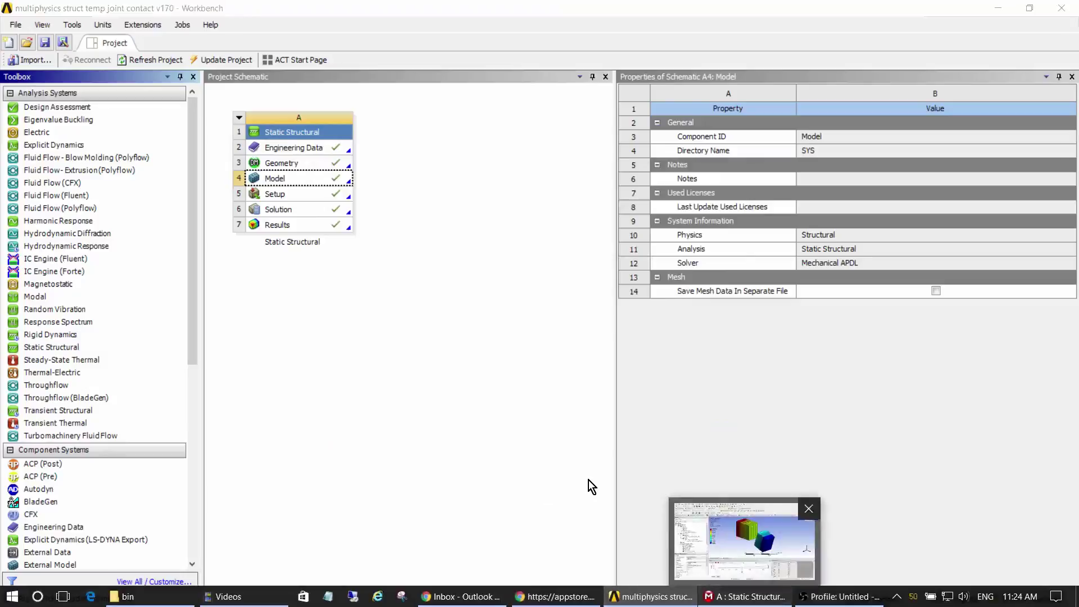
{"action": "key", "text": "Return"}
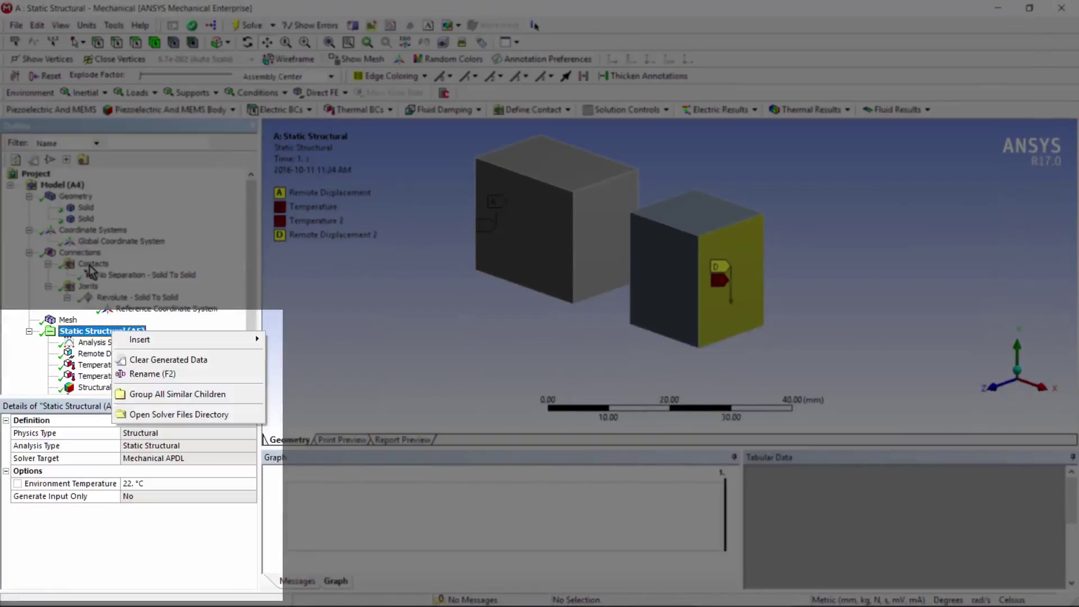
Examine the Static Structural environment and the bodies scoped to its Structural-Thermal Body object
{"action": "mouse_move", "coordinate": [169, 340]}
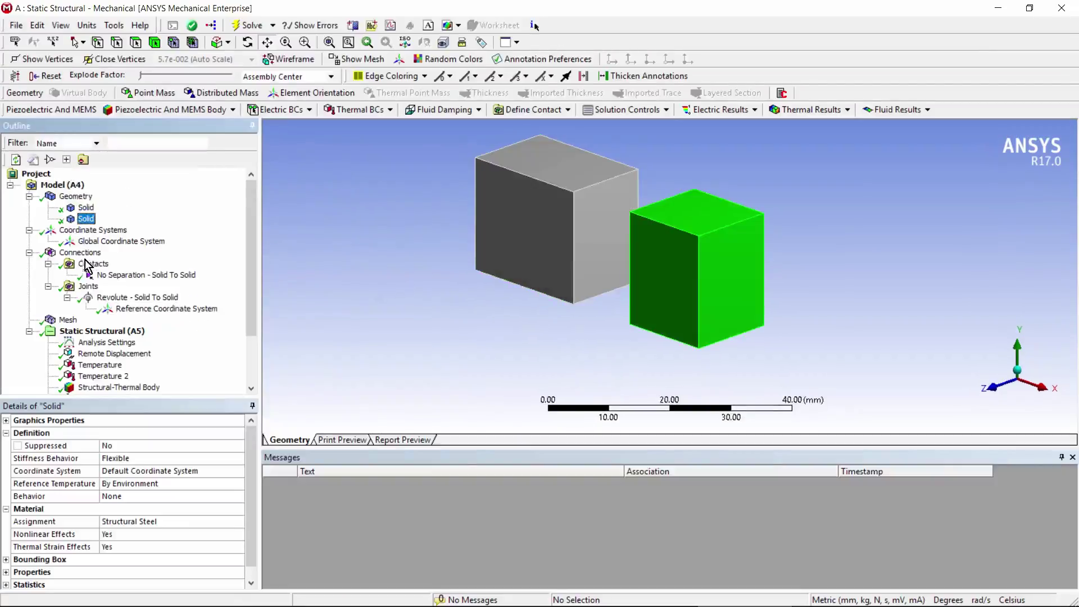
{"action": "left_click", "coordinate": [85, 332]}
{"action": "scroll", "coordinate": [200, 225], "scroll_direction": "down", "scroll_amount": 2}
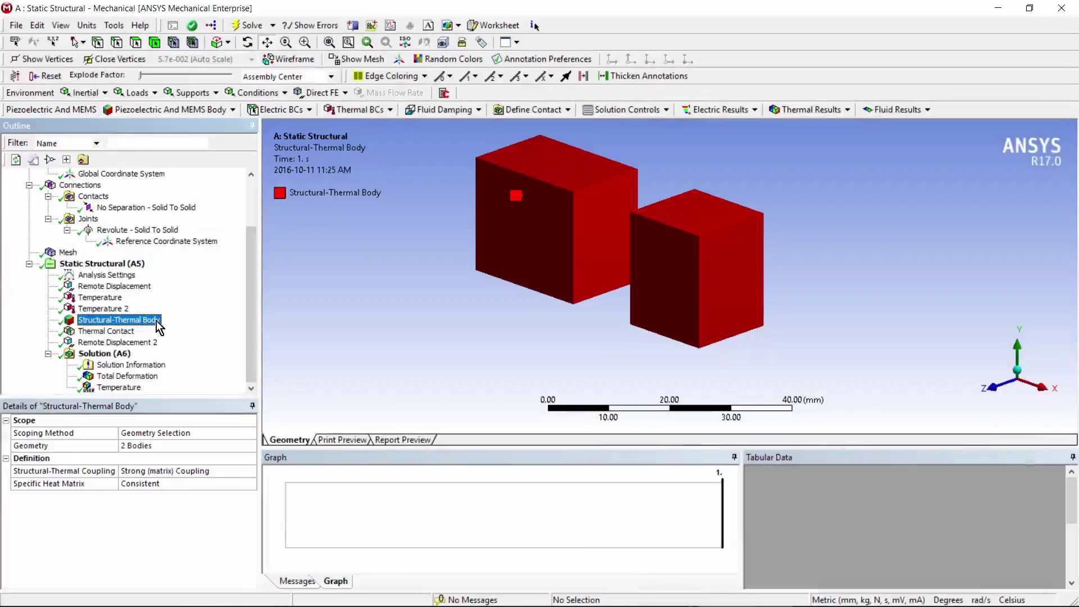
{"action": "left_click", "coordinate": [152, 445]}
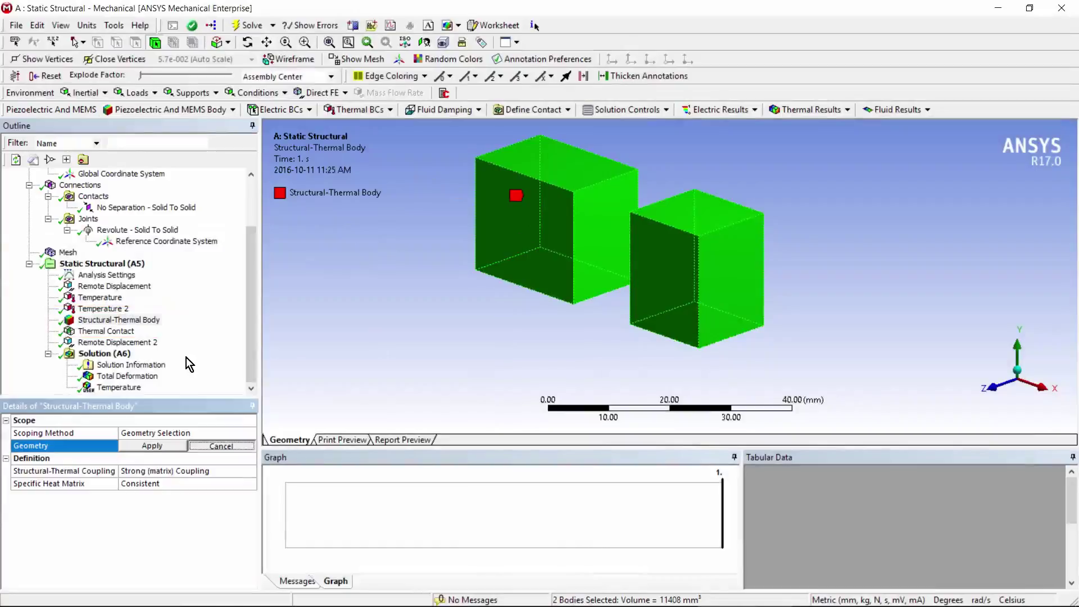
{"action": "key", "text": "Escape"}
{"action": "left_click", "coordinate": [201, 289]}
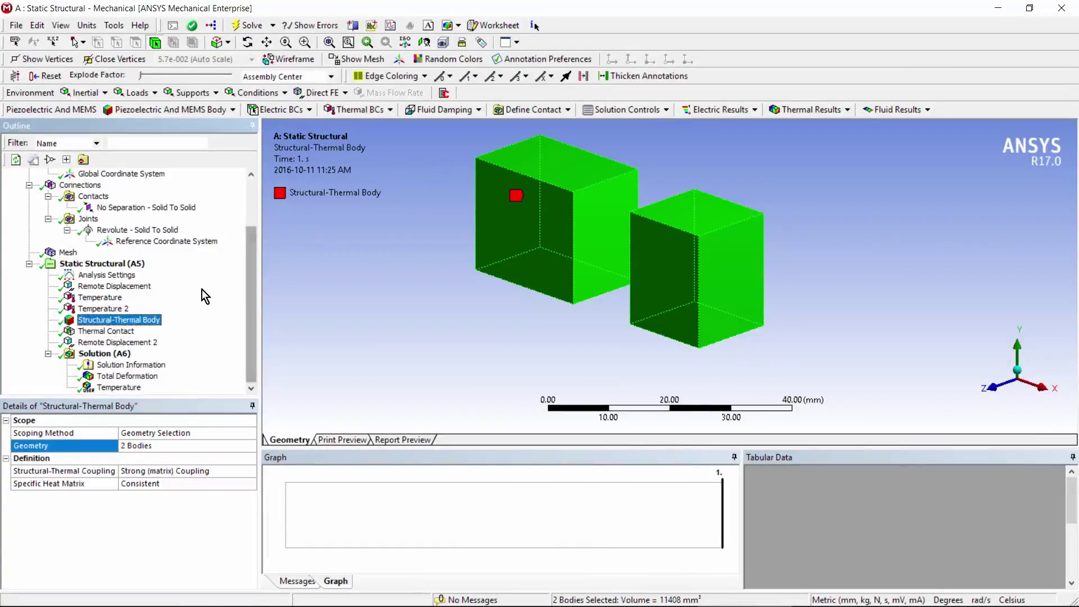
Inspect the No Separation - Solid To Solid contact between the two blocks and clear the body selection
{"action": "scroll", "coordinate": [207, 263], "scroll_direction": "up", "scroll_amount": 2}
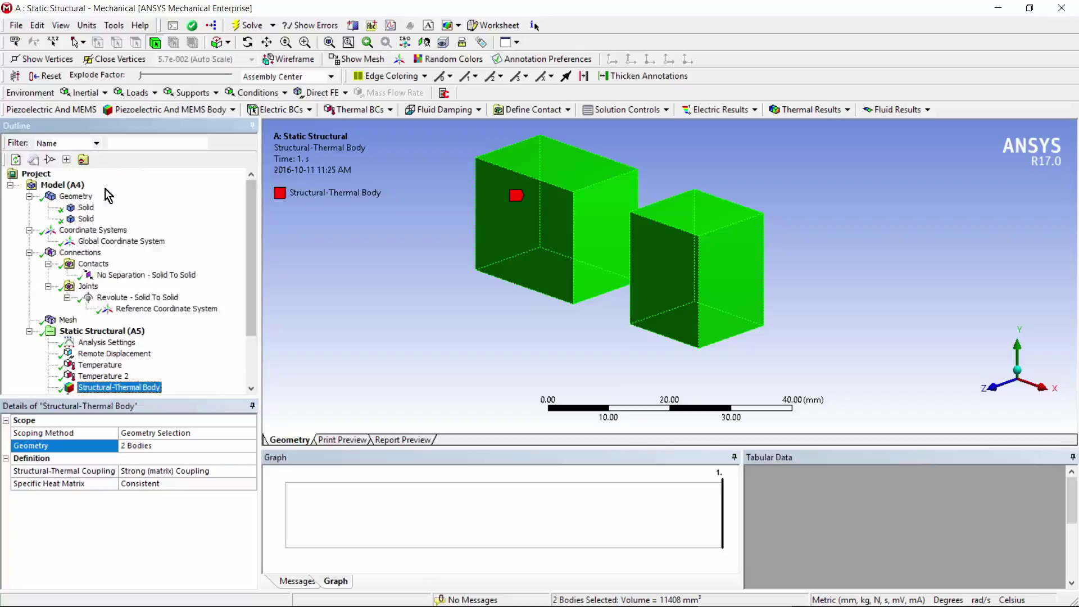
{"action": "left_click", "coordinate": [80, 253]}
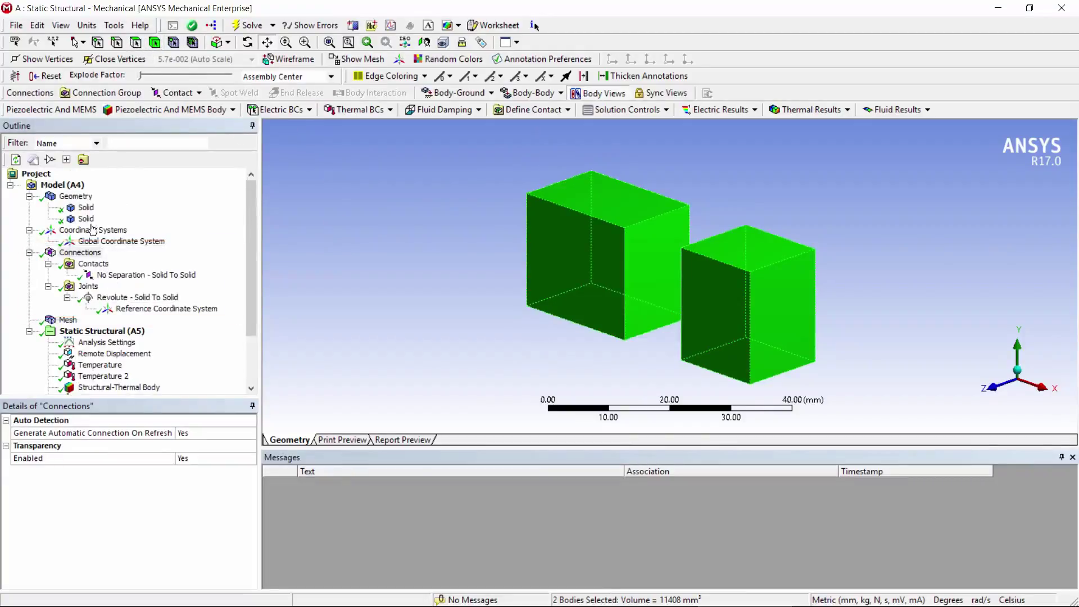
{"action": "left_click", "coordinate": [93, 263]}
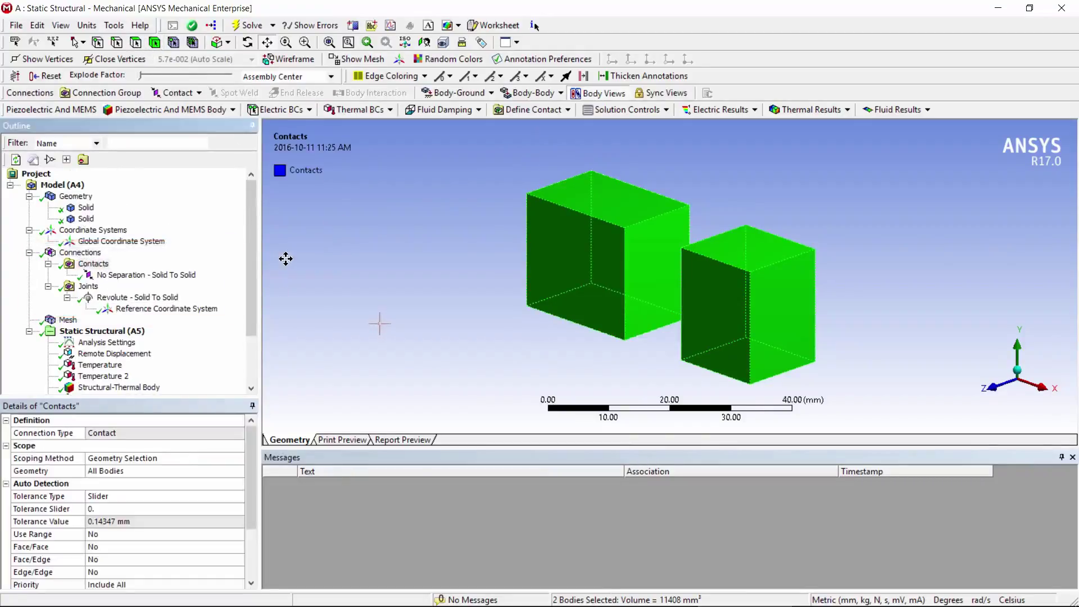
{"action": "left_click", "coordinate": [163, 275]}
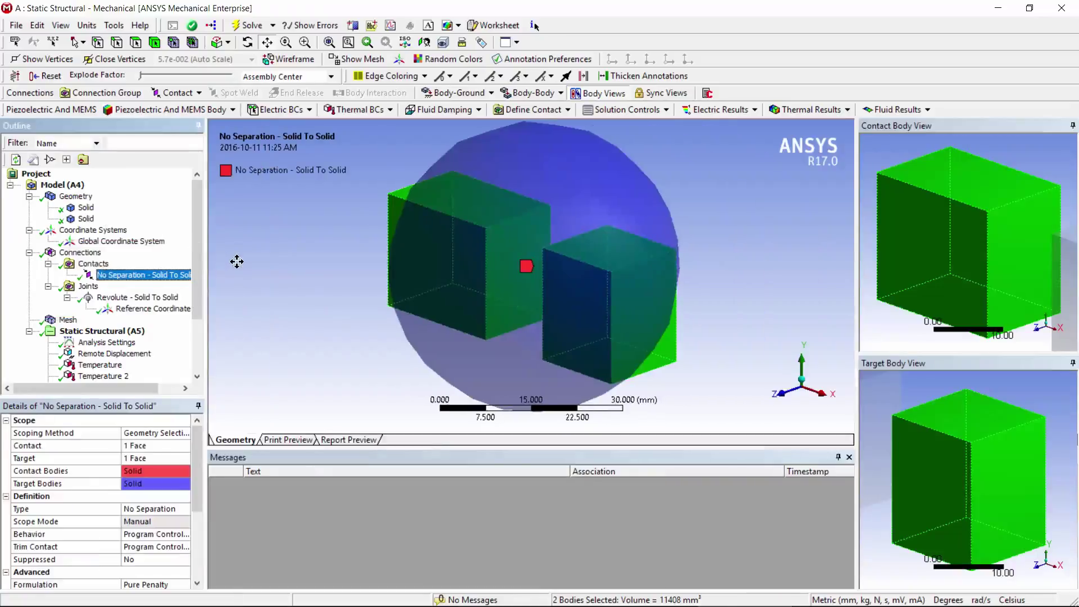
{"action": "middle_click_drag", "start_coordinate": [236, 259], "coordinate": [258, 243]}
{"action": "left_click", "coordinate": [155, 42]}
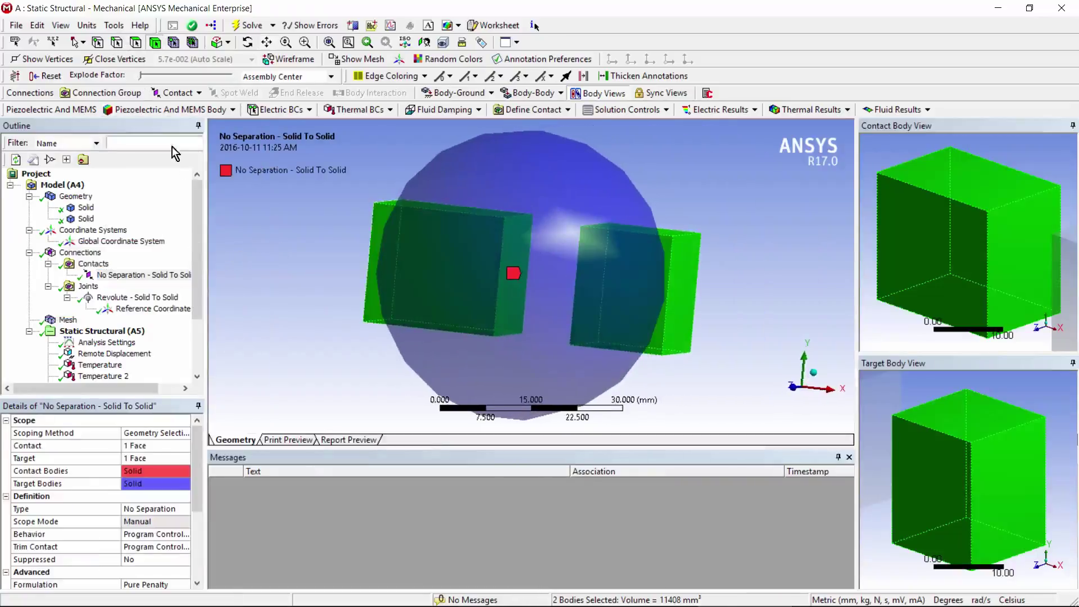
{"action": "left_click", "coordinate": [210, 242]}
{"action": "middle_click_drag", "start_coordinate": [218, 258], "coordinate": [205, 260]}
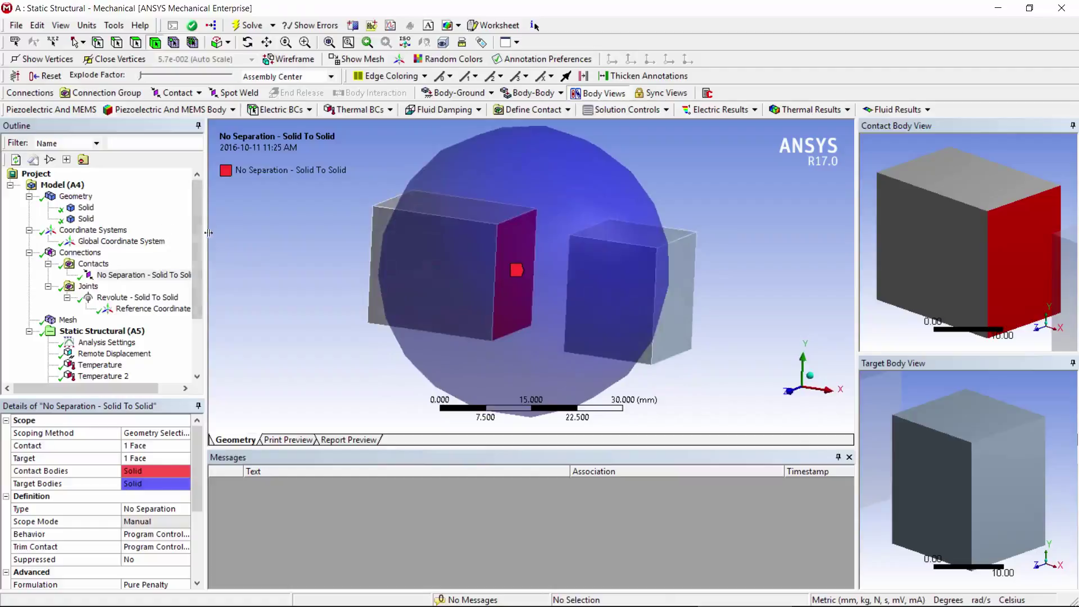
Widen the outline and enlarge the details area to show the No Separation contact's advanced settings
{"action": "left_click_drag", "start_coordinate": [240, 233], "coordinate": [236, 238]}
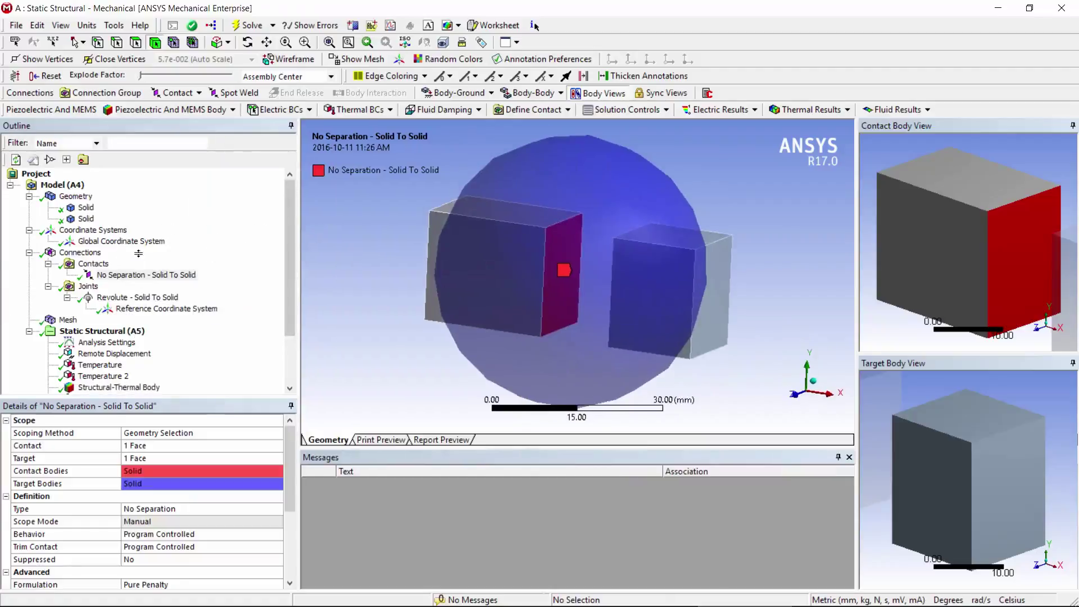
{"action": "left_click_drag", "start_coordinate": [139, 254], "coordinate": [138, 251]}
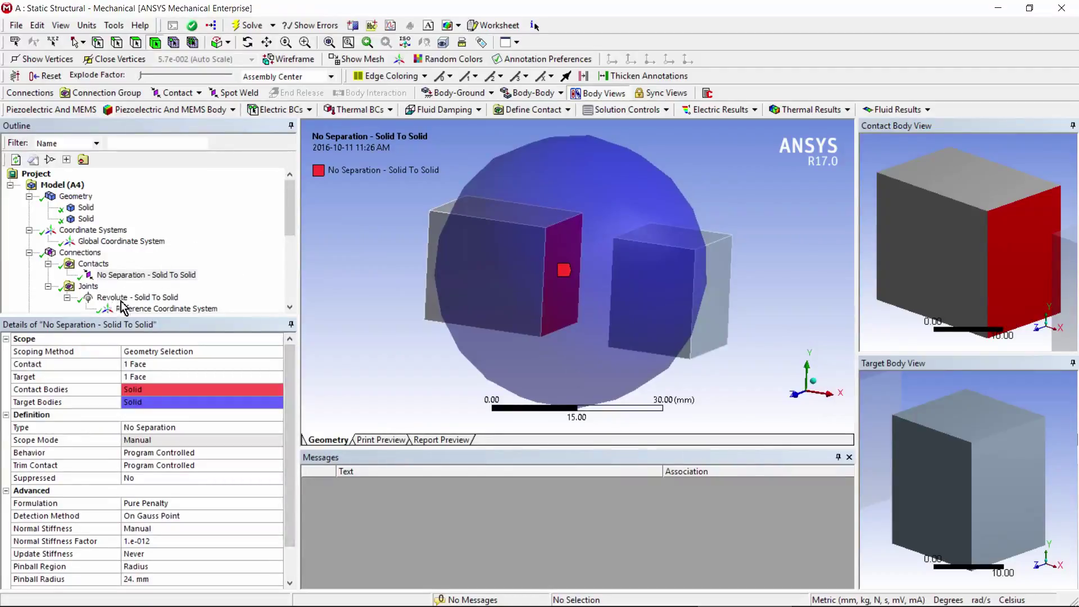
{"action": "middle_click_drag", "start_coordinate": [346, 297], "coordinate": [322, 298]}
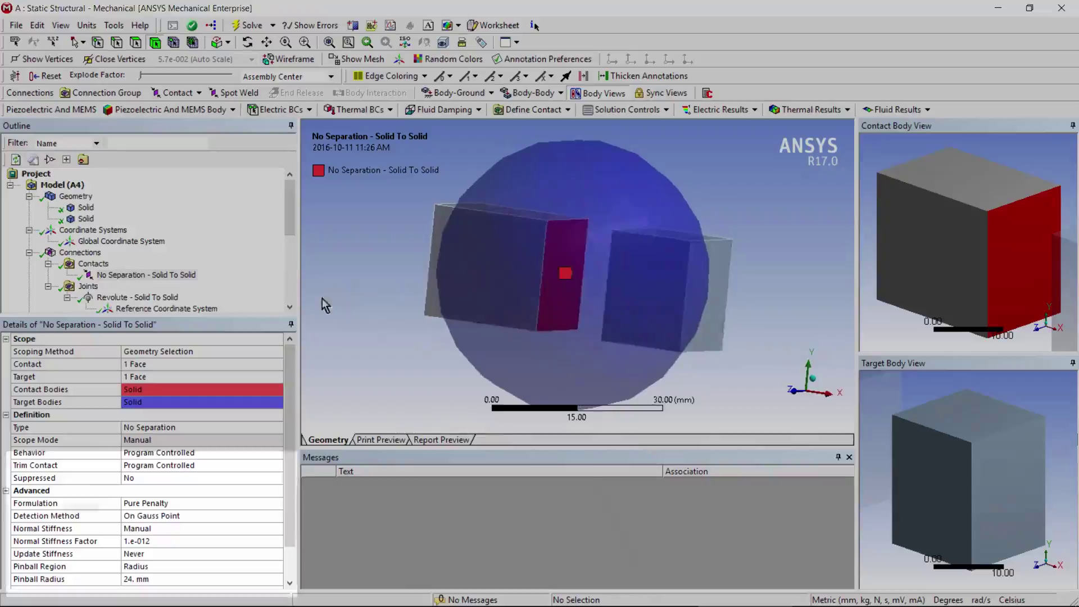
Examine the No Separation contact's advanced settings, including the Formulation choices and the Normal Stiffness Factor
{"action": "scroll", "coordinate": [236, 388], "scroll_direction": "down", "scroll_amount": 1}
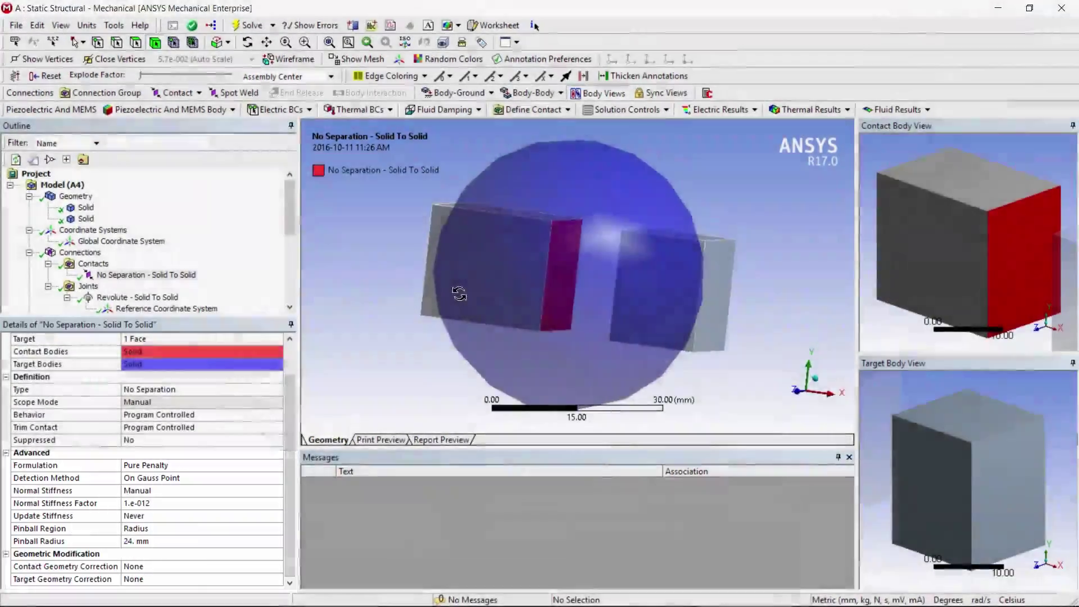
{"action": "middle_click_drag", "start_coordinate": [459, 294], "coordinate": [557, 236]}
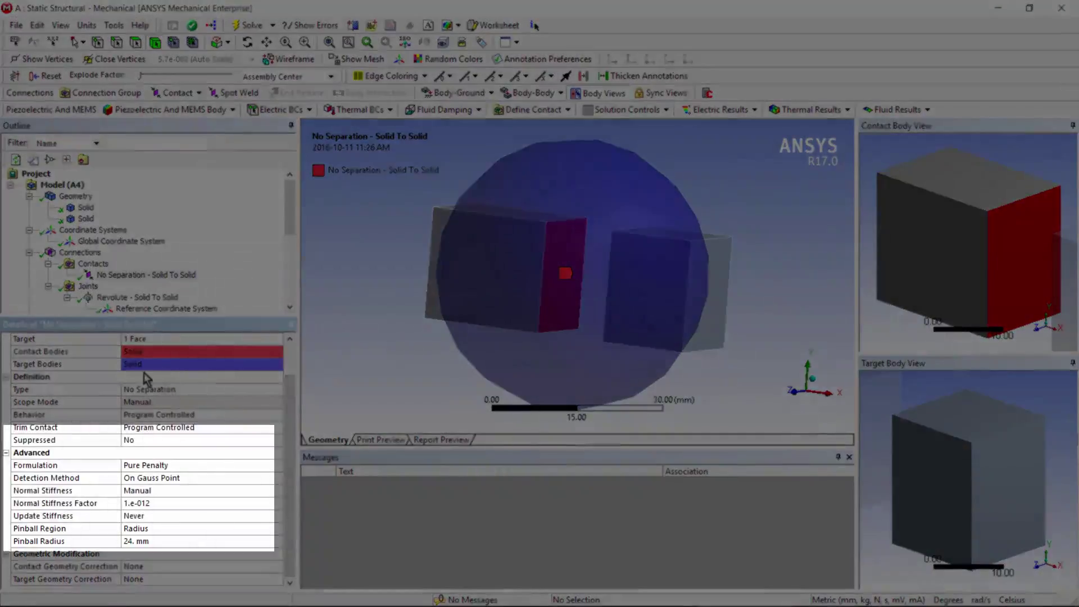
{"action": "key", "text": "alt+Down"}
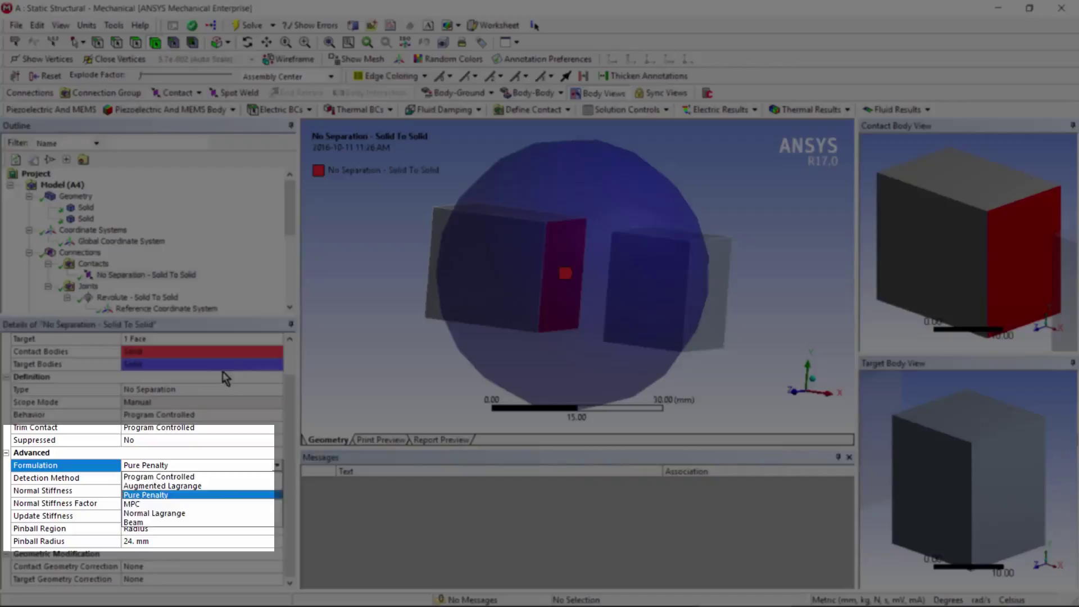
{"action": "key", "text": "Escape"}
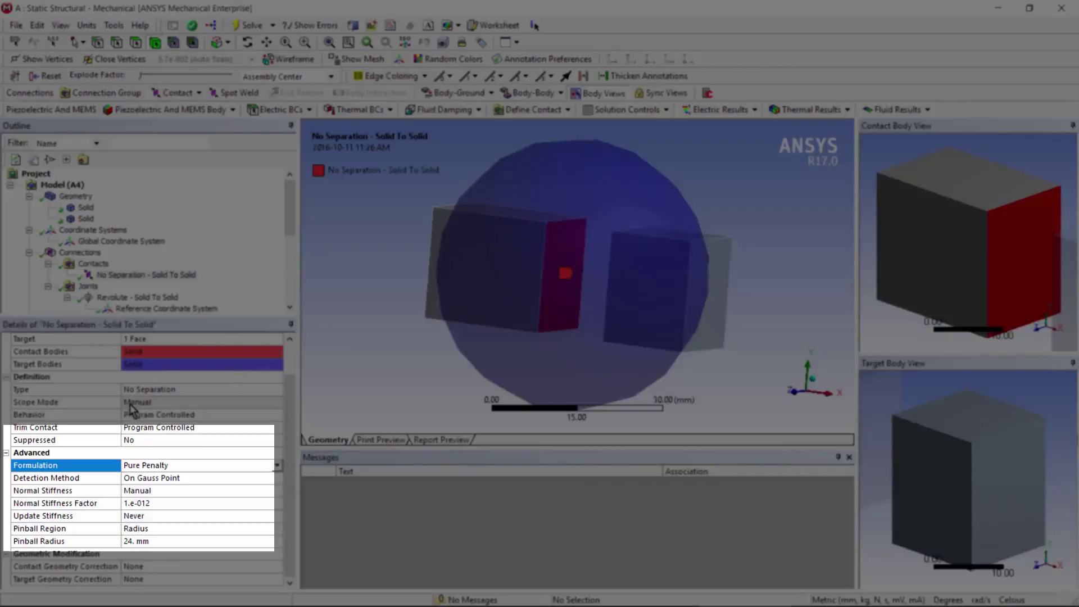
{"action": "key", "text": "Tab"}
{"action": "key", "text": "Tab"}
{"action": "key", "text": "Tab"}
{"action": "key", "text": "Return"}
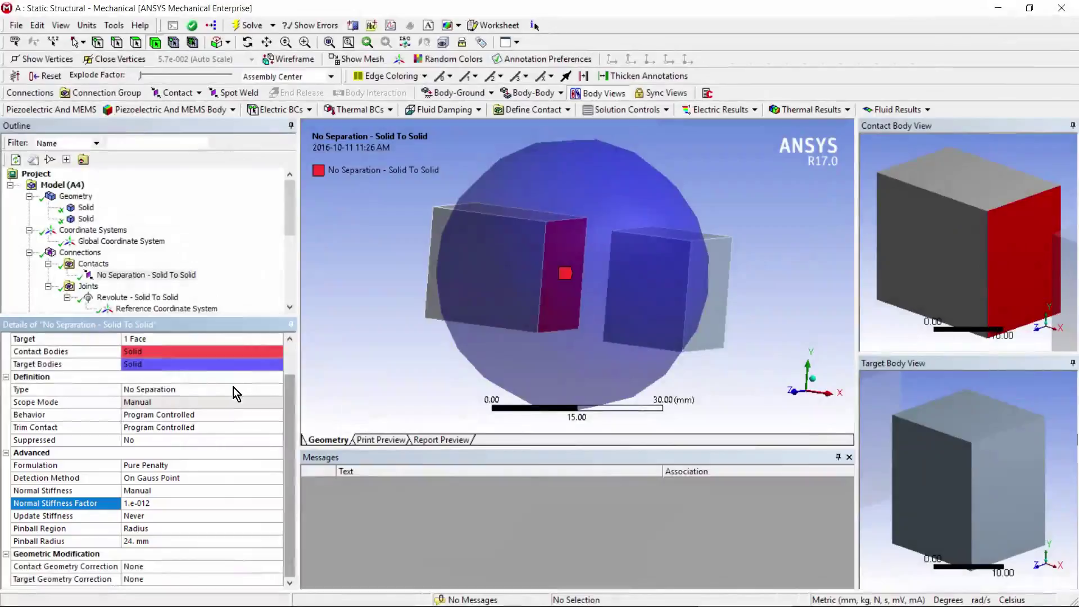
Look through the model tree and reread the No Separation contact's scope, definition and geometric modification details
{"action": "left_click", "coordinate": [231, 182]}
{"action": "scroll", "coordinate": [229, 208], "scroll_direction": "down", "scroll_amount": 5}
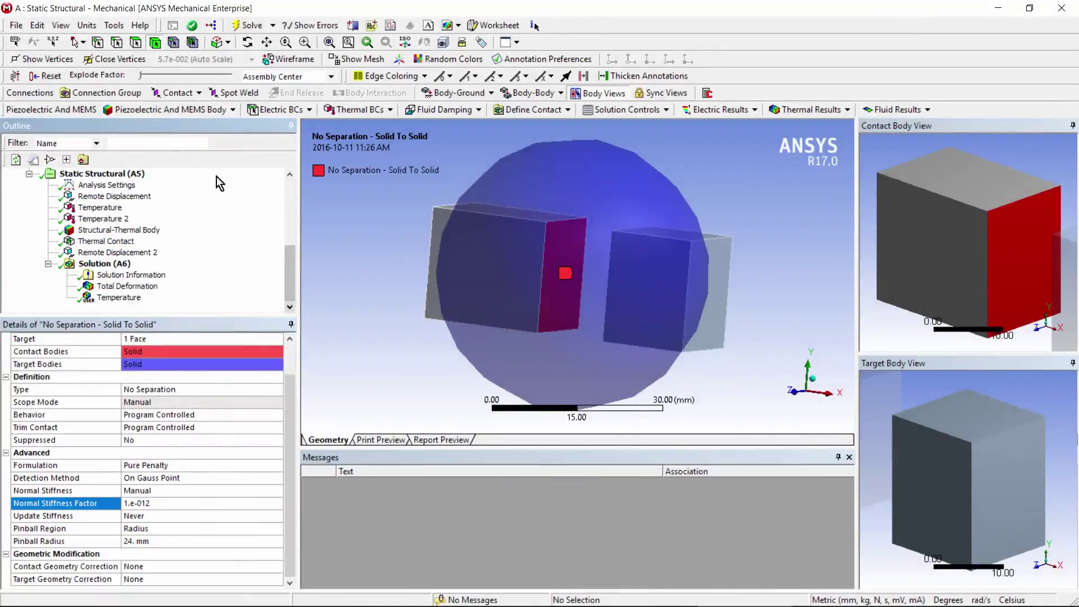
{"action": "scroll", "coordinate": [232, 194], "scroll_direction": "up", "scroll_amount": 5}
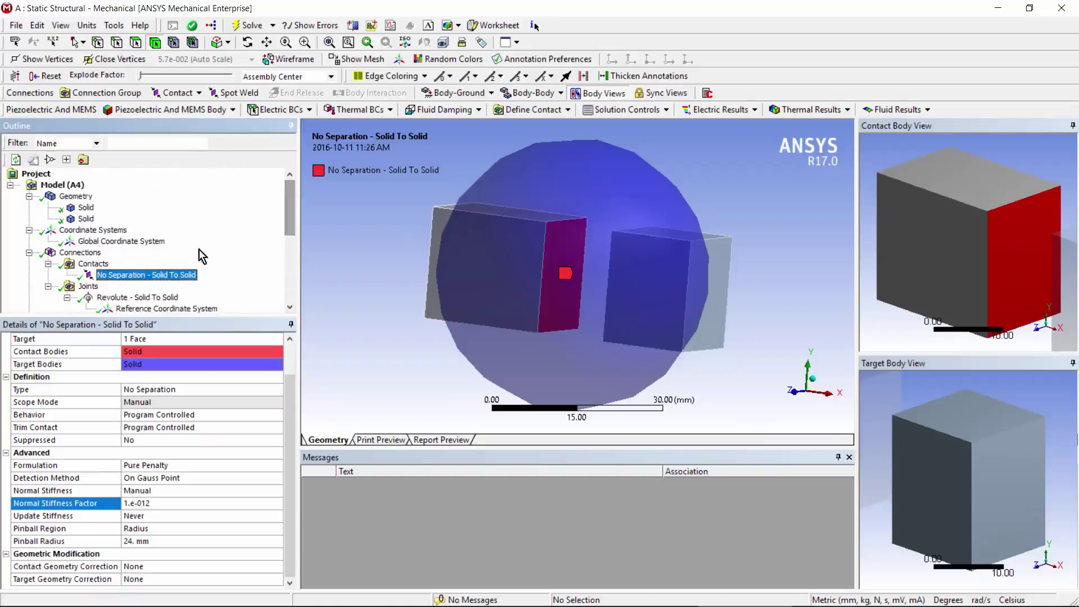
{"action": "left_click", "coordinate": [229, 326]}
{"action": "scroll", "coordinate": [234, 353], "scroll_direction": "up", "scroll_amount": 1}
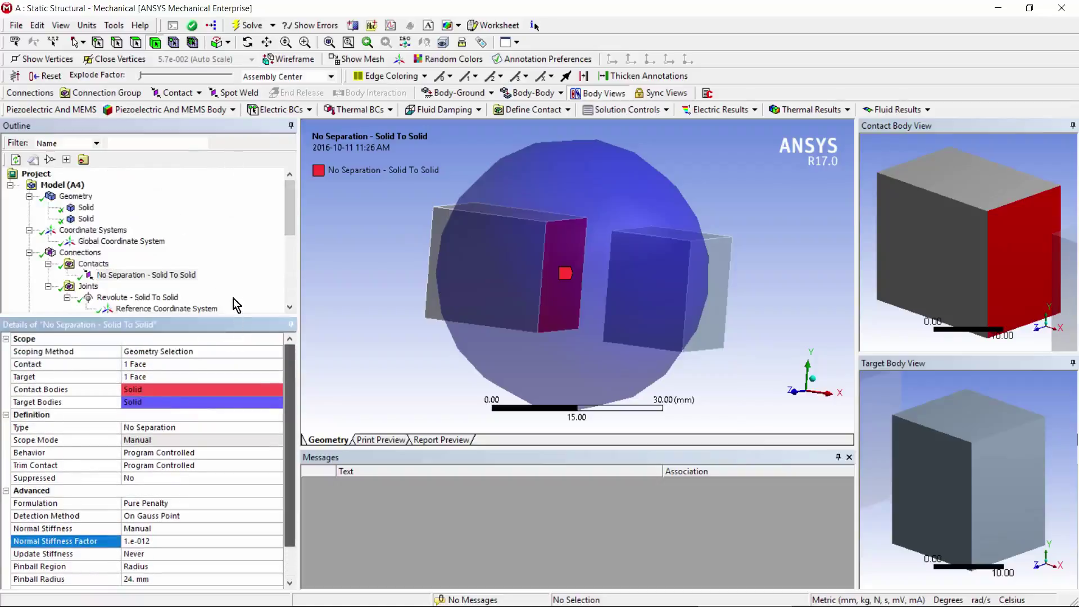
{"action": "scroll", "coordinate": [231, 323], "scroll_direction": "down", "scroll_amount": 1}
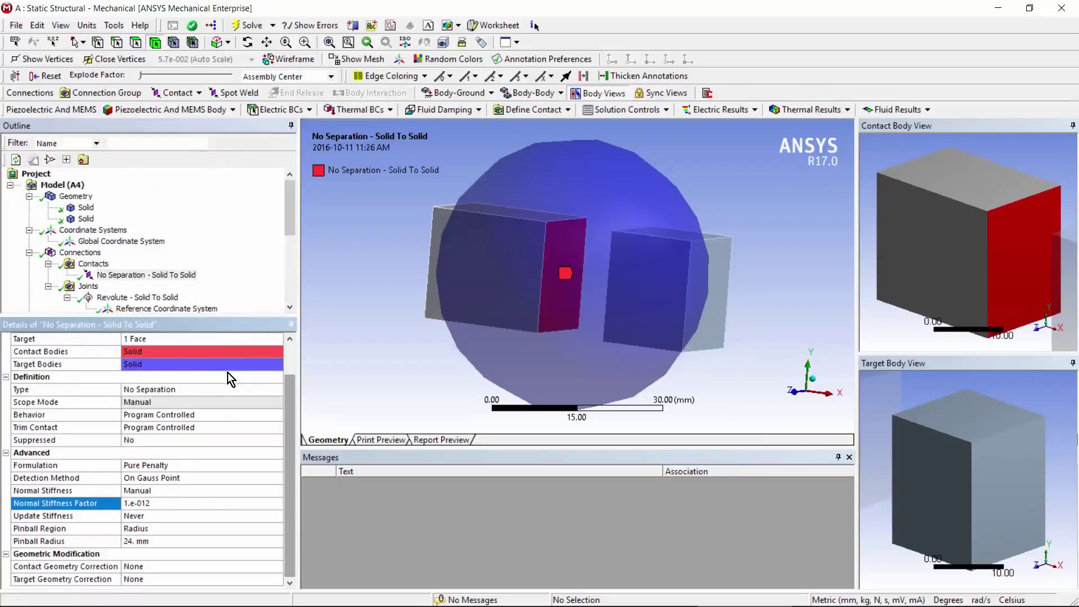
Inspect the Static Structural environment and the coupling settings of its Structural-Thermal Body object
{"action": "left_click", "coordinate": [231, 178]}
{"action": "scroll", "coordinate": [231, 191], "scroll_direction": "down", "scroll_amount": 5}
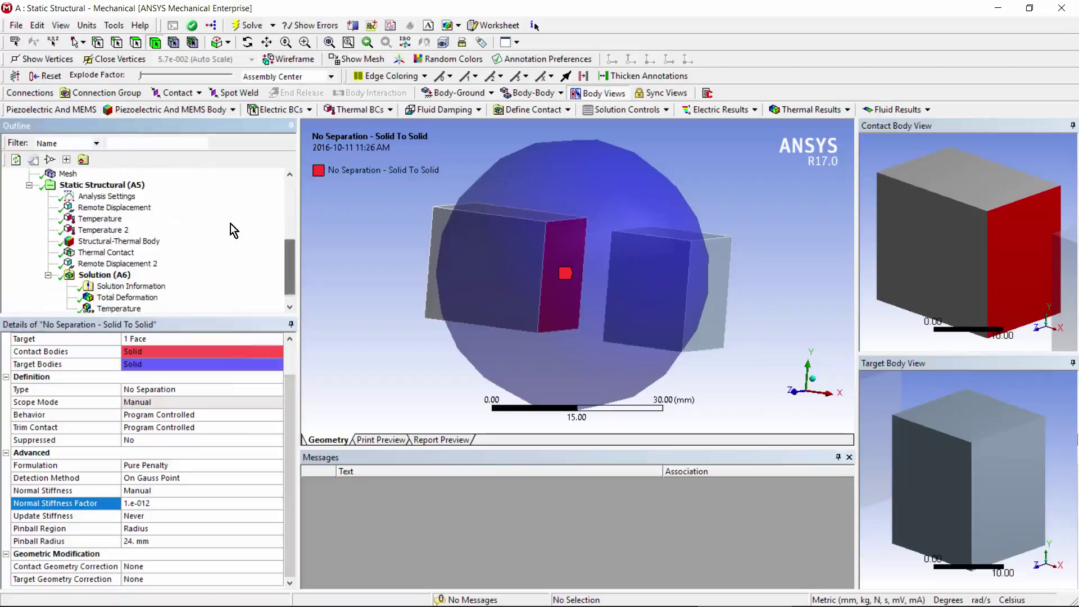
{"action": "left_click", "coordinate": [123, 185]}
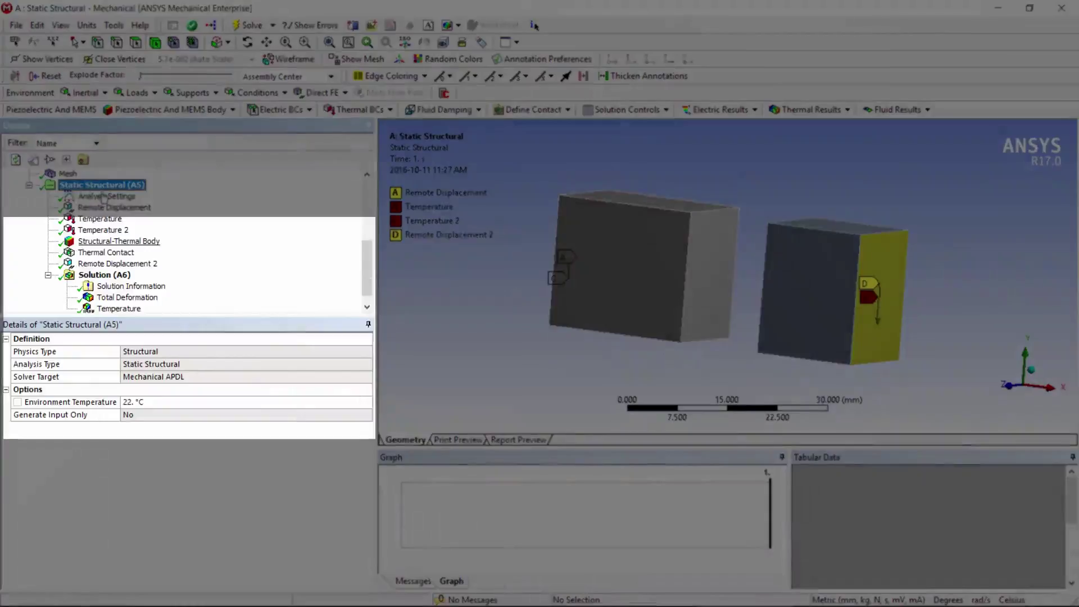
{"action": "left_click", "coordinate": [119, 241]}
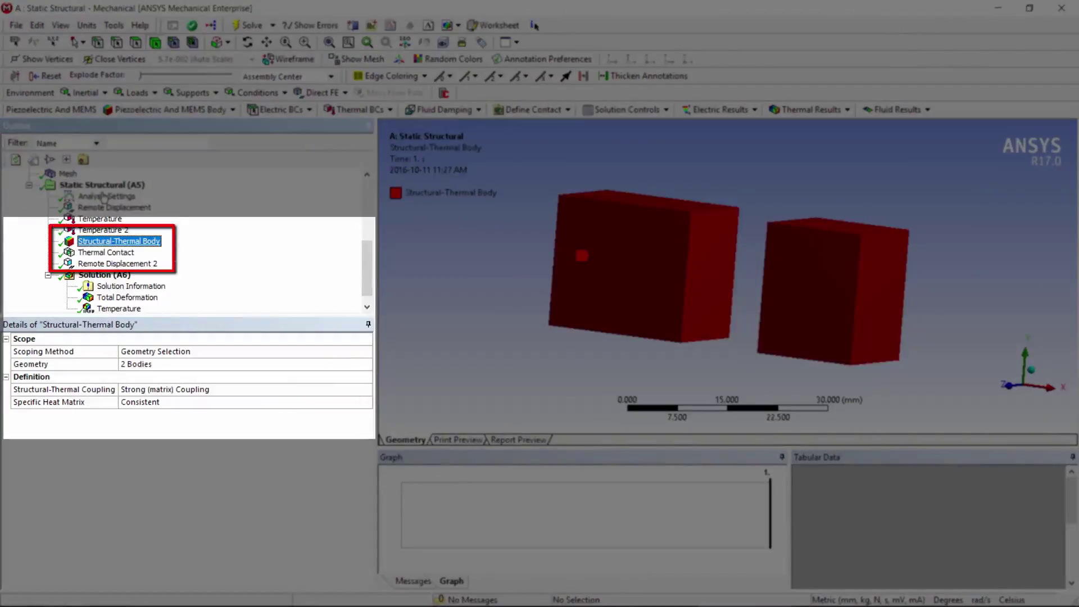
Open the Thermal Contact object's details and review the contact types offered by Define Contact
{"action": "key", "text": "Down"}
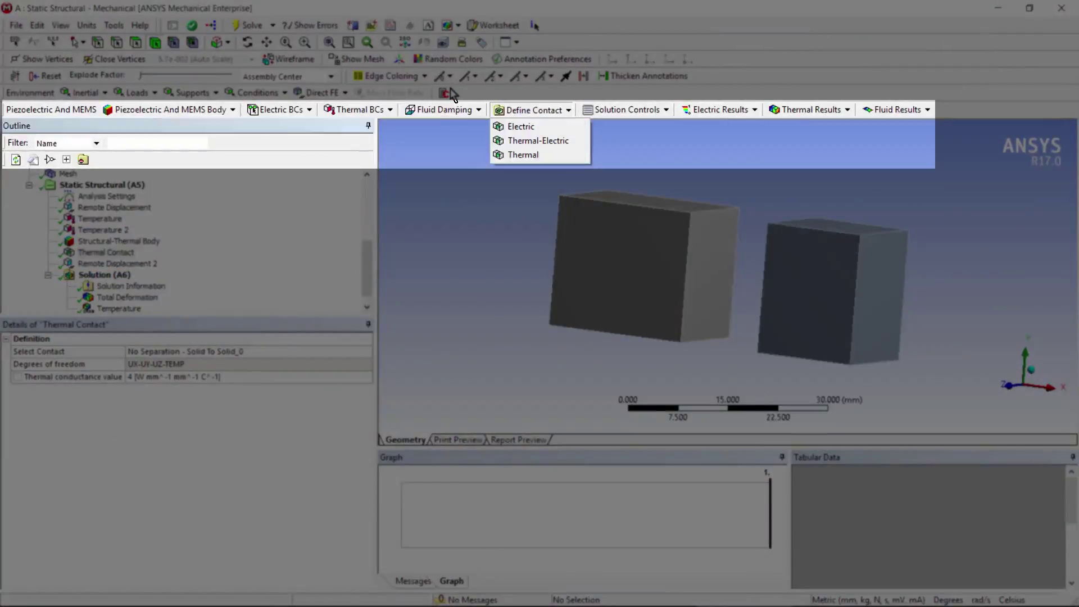
{"action": "key", "text": "Down"}
{"action": "key", "text": "Down"}
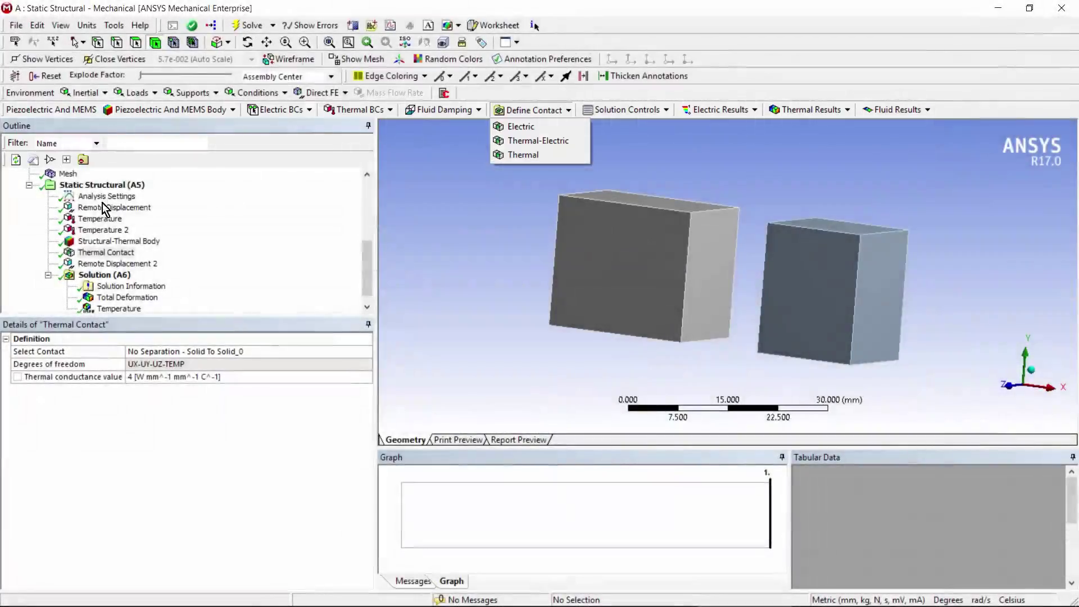
{"action": "left_click", "coordinate": [90, 203]}
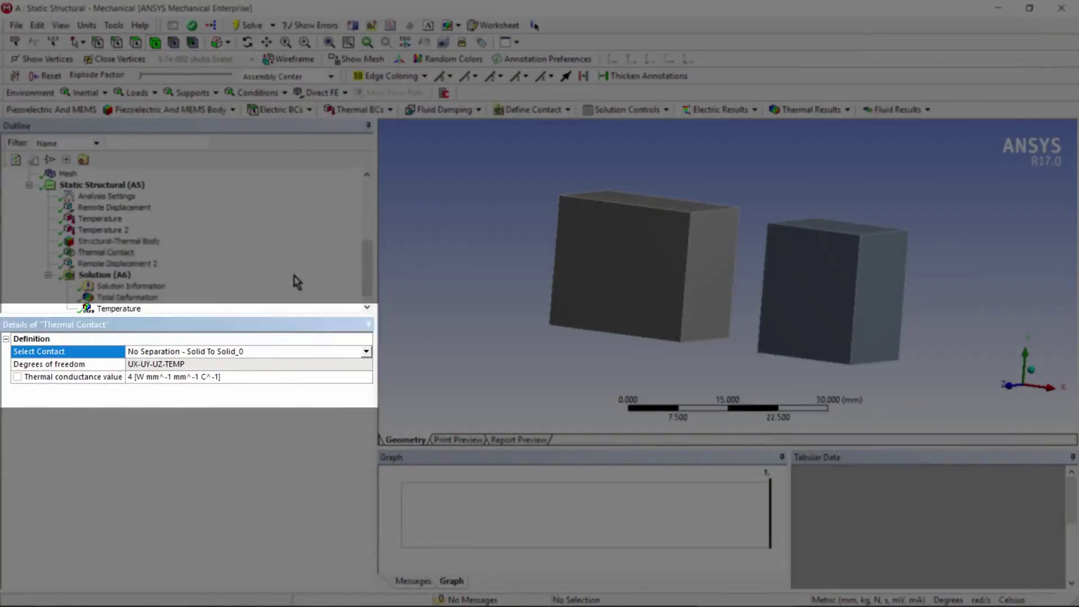
Check the contact choices for the Thermal Contact object and view the matching No Separation - Solid To Solid contact
{"action": "key", "text": "alt+Down"}
{"action": "key", "text": "Return"}
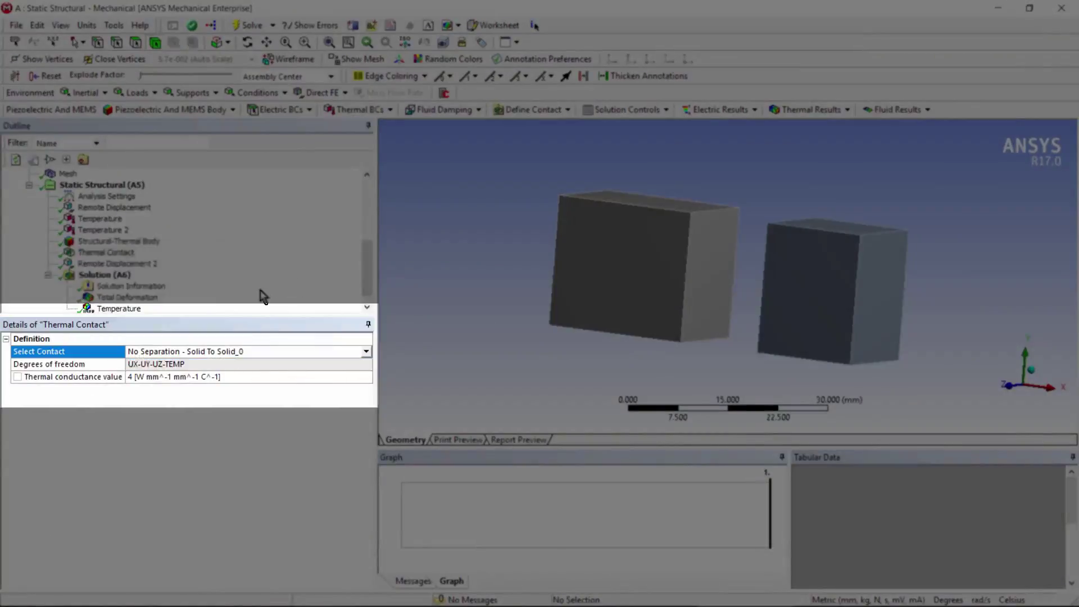
{"action": "scroll", "coordinate": [293, 229], "scroll_direction": "up", "scroll_amount": 3}
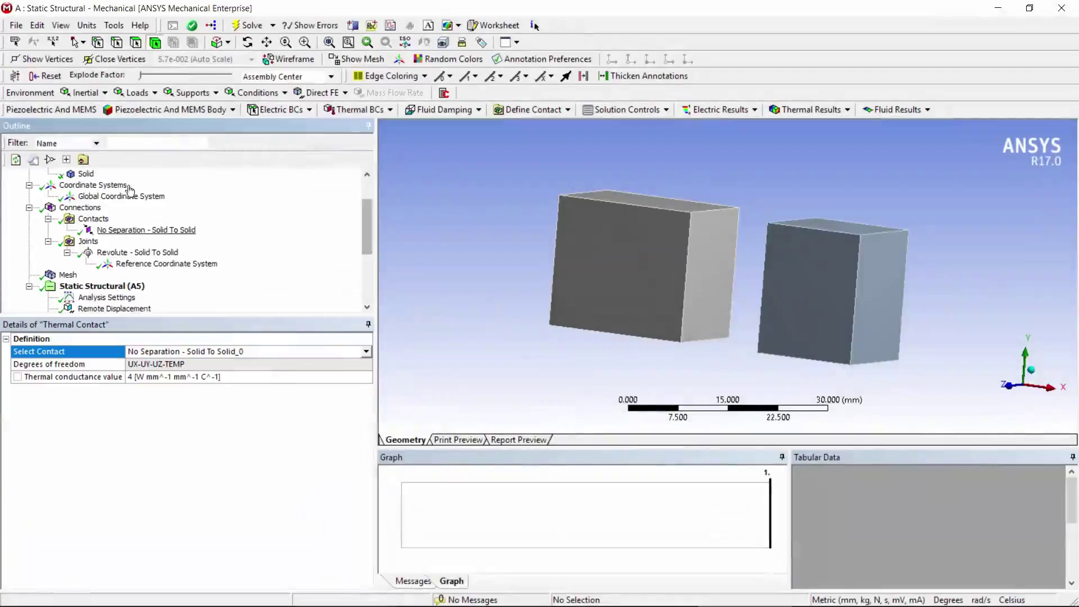
{"action": "left_click", "coordinate": [127, 229]}
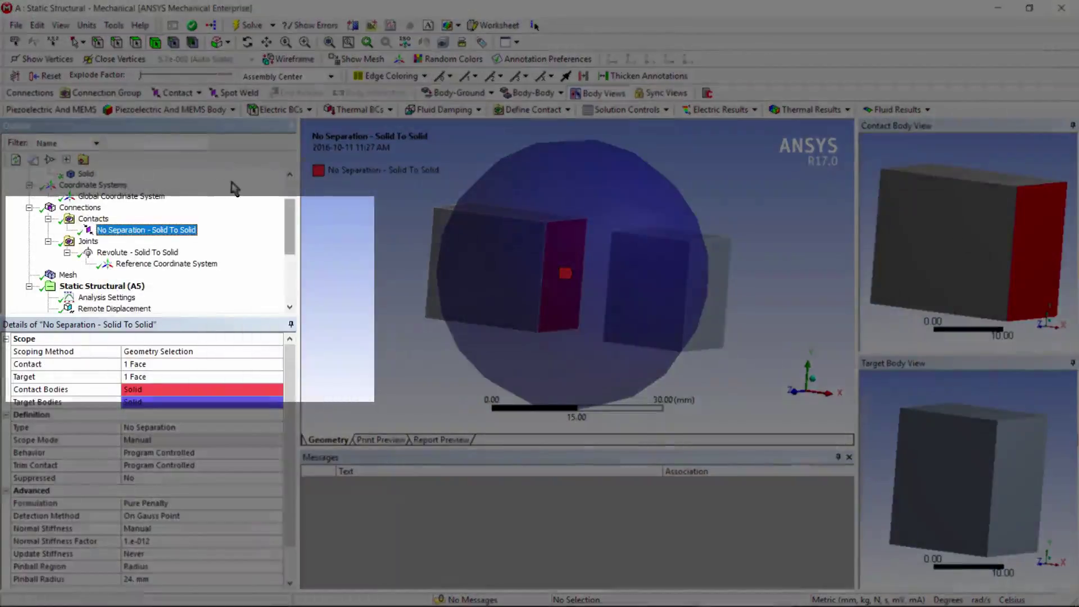
Return to the Thermal Contact object and check its contact selection and thermal conductance value
{"action": "scroll", "coordinate": [234, 204], "scroll_direction": "down", "scroll_amount": 4}
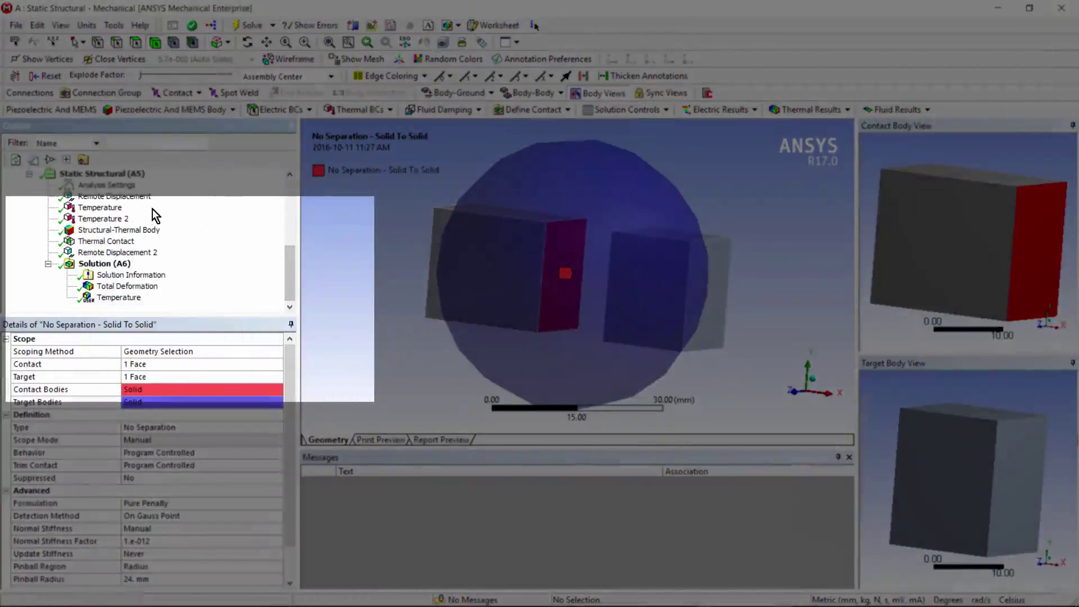
{"action": "left_click", "coordinate": [106, 241]}
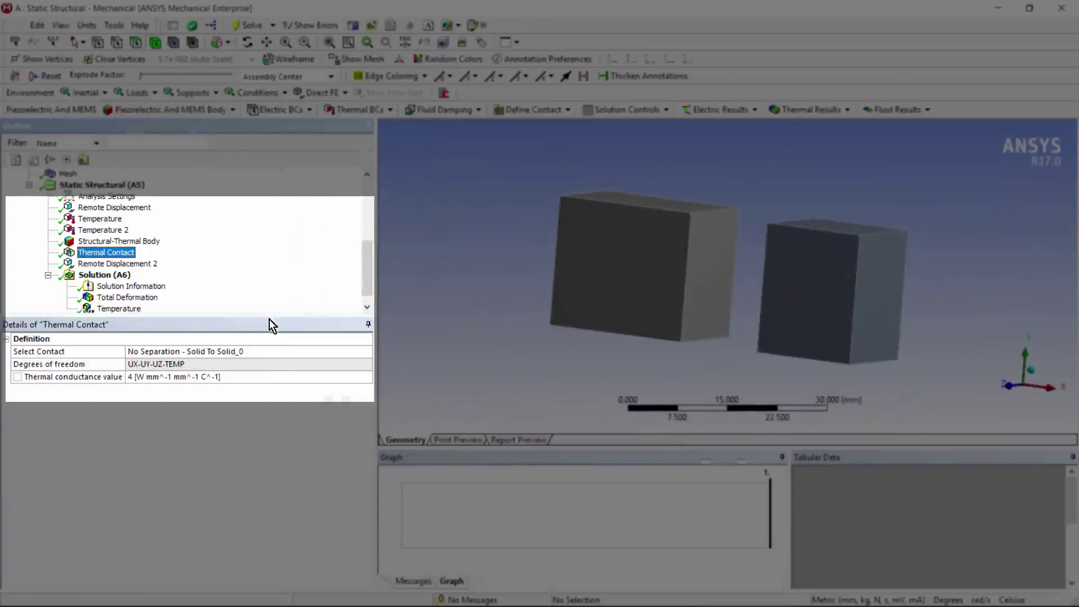
{"action": "key", "text": "Tab"}
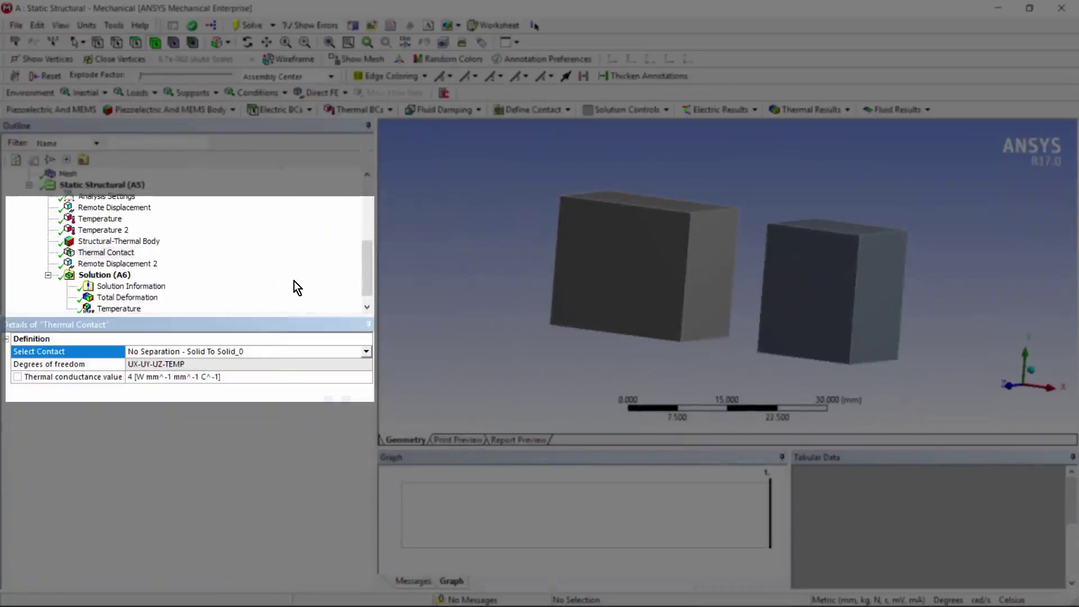
{"action": "key", "text": "alt+Down"}
{"action": "left_click", "coordinate": [228, 352]}
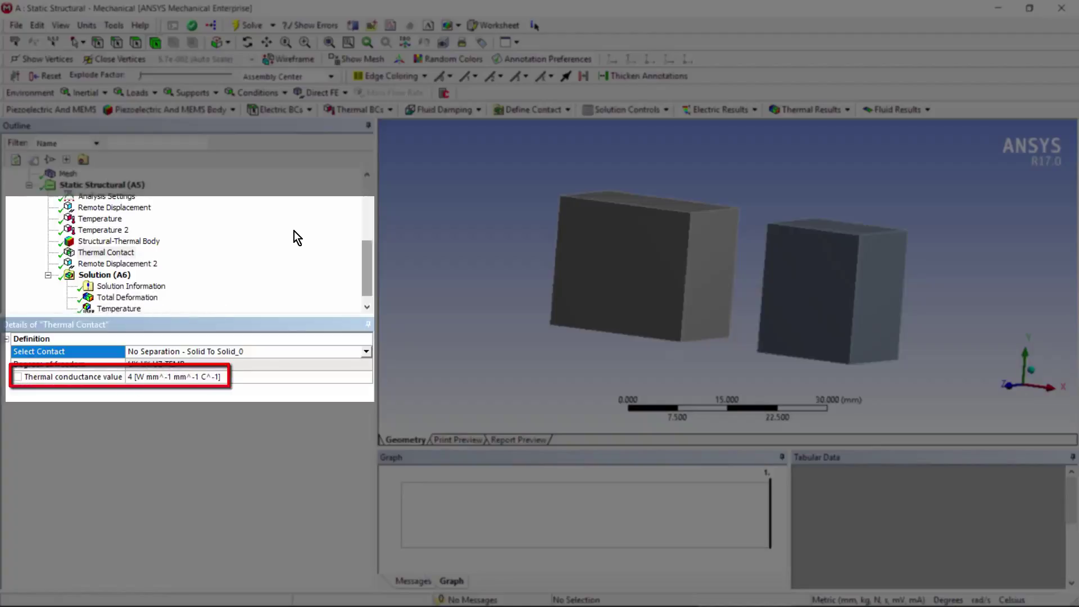
Compare the No Separation - Solid To Solid contact's details with the Thermal Contact's degrees of freedom and conductance
{"action": "scroll", "coordinate": [295, 231], "scroll_direction": "up", "scroll_amount": 6}
{"action": "scroll", "coordinate": [302, 189], "scroll_direction": "down", "scroll_amount": 1}
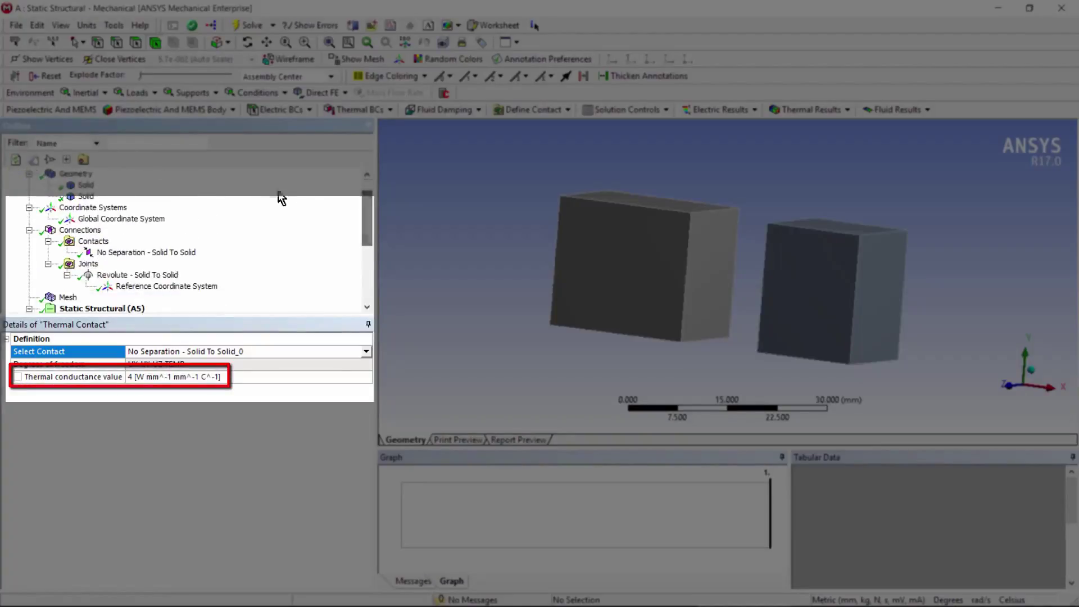
{"action": "left_click", "coordinate": [146, 253]}
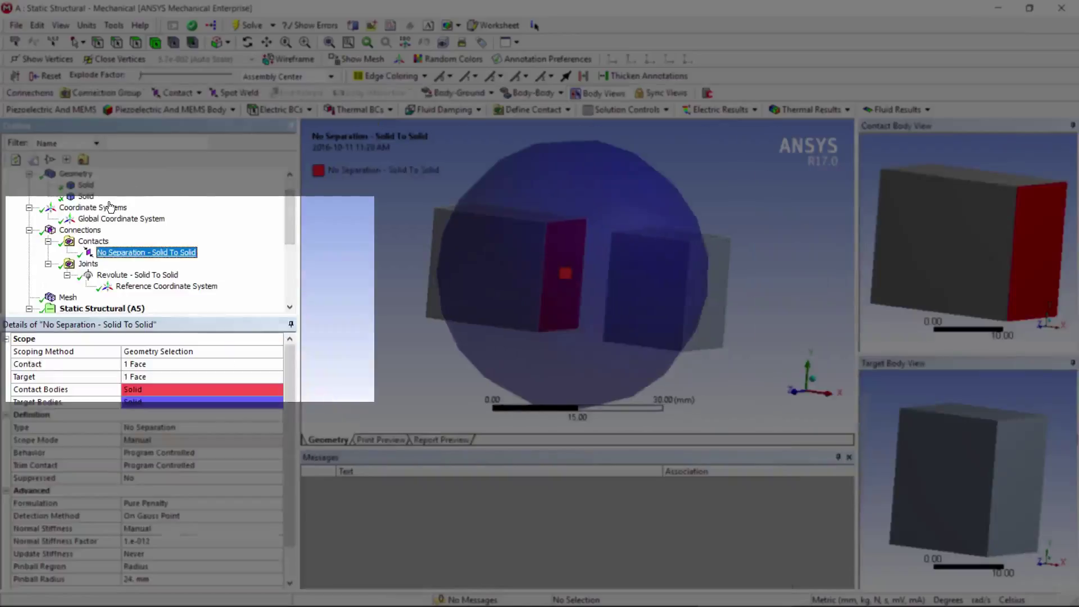
{"action": "left_click", "coordinate": [231, 324]}
{"action": "scroll", "coordinate": [230, 324], "scroll_direction": "down", "scroll_amount": 2}
{"action": "scroll", "coordinate": [230, 315], "scroll_direction": "up", "scroll_amount": 2}
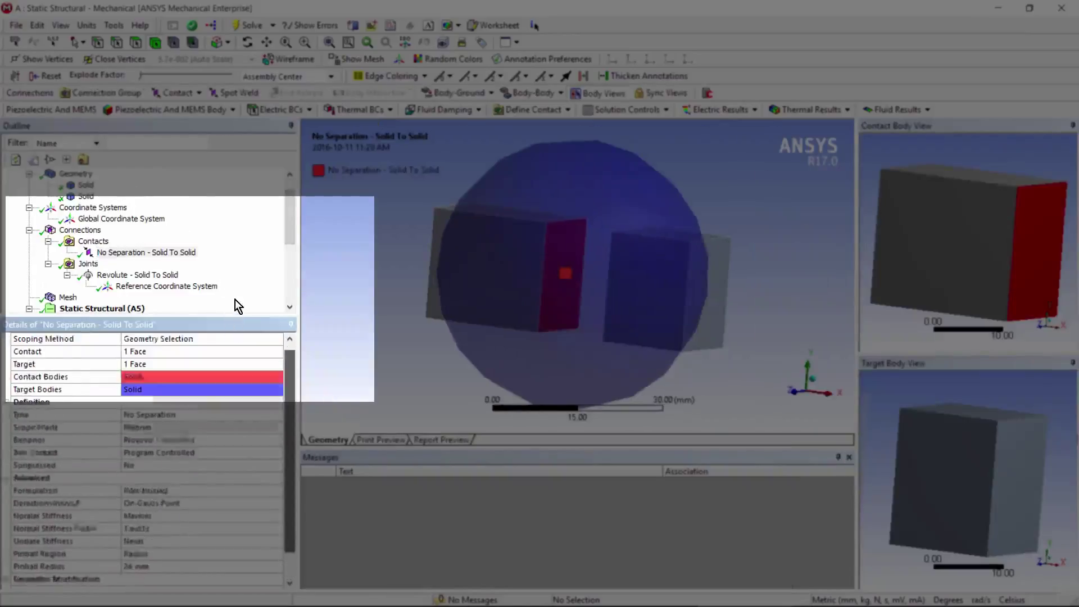
{"action": "scroll", "coordinate": [231, 191], "scroll_direction": "down", "scroll_amount": 4}
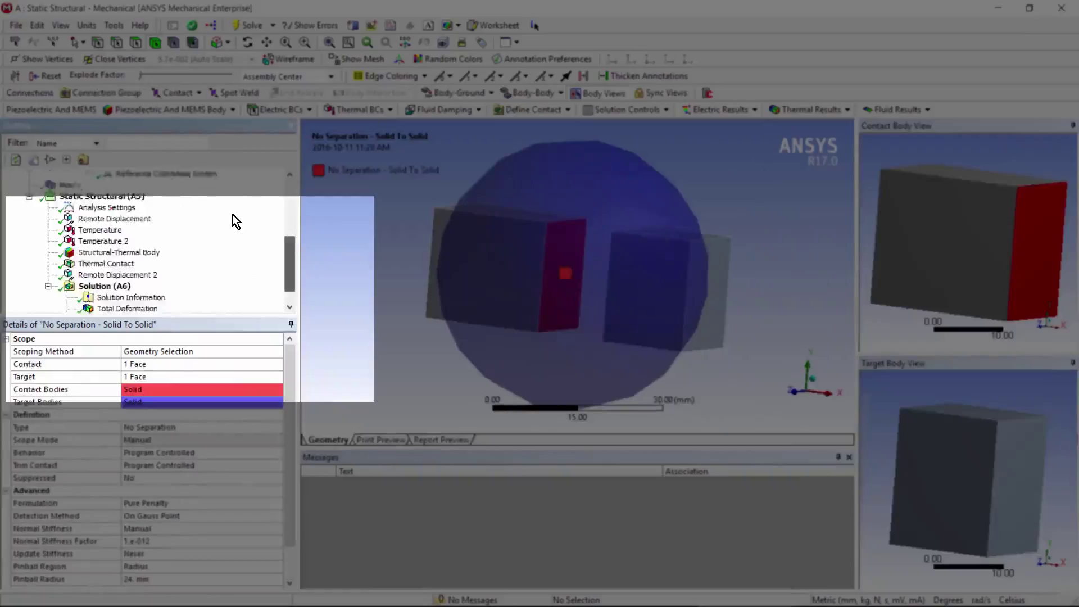
{"action": "left_click", "coordinate": [112, 241]}
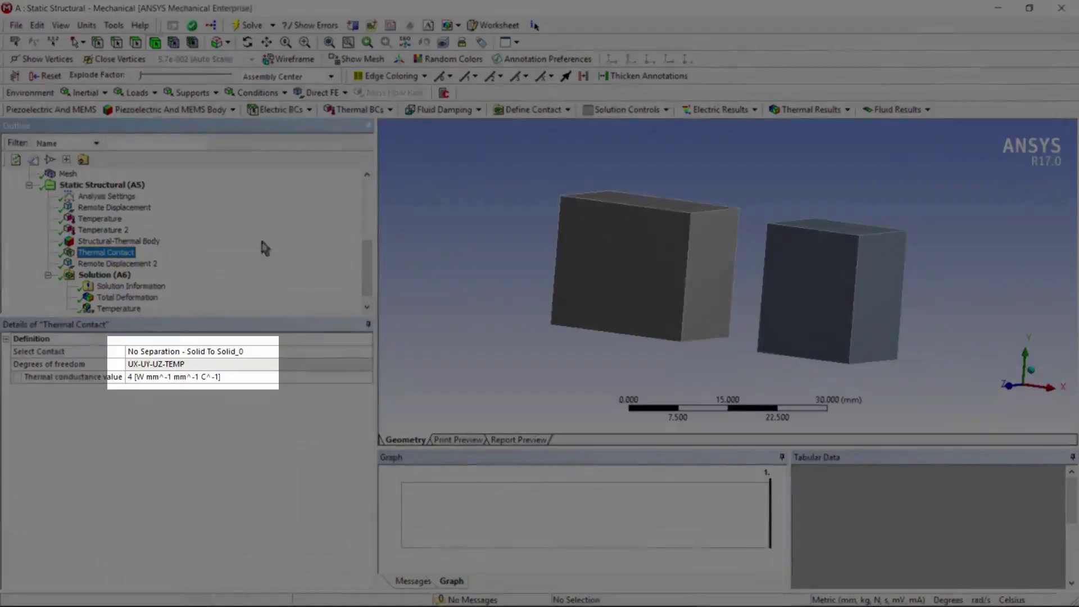
Examine the Remote Displacement's scoped face, displacement and rotation components, and behavior on the first block
{"action": "scroll", "coordinate": [293, 226], "scroll_direction": "up", "scroll_amount": 1}
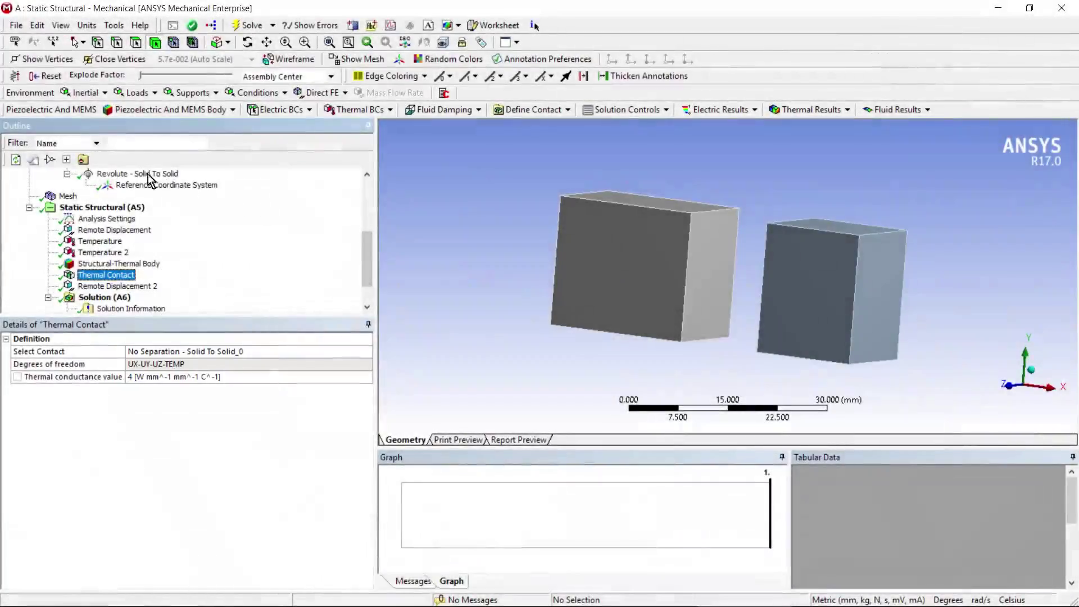
{"action": "scroll", "coordinate": [293, 193], "scroll_direction": "up", "scroll_amount": 1}
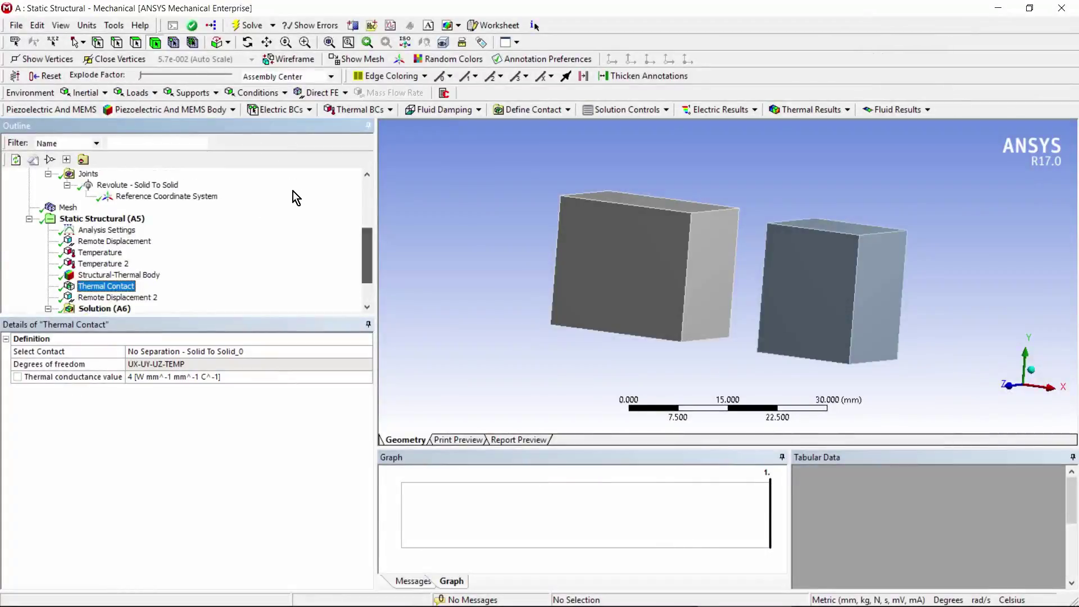
{"action": "left_click", "coordinate": [114, 241]}
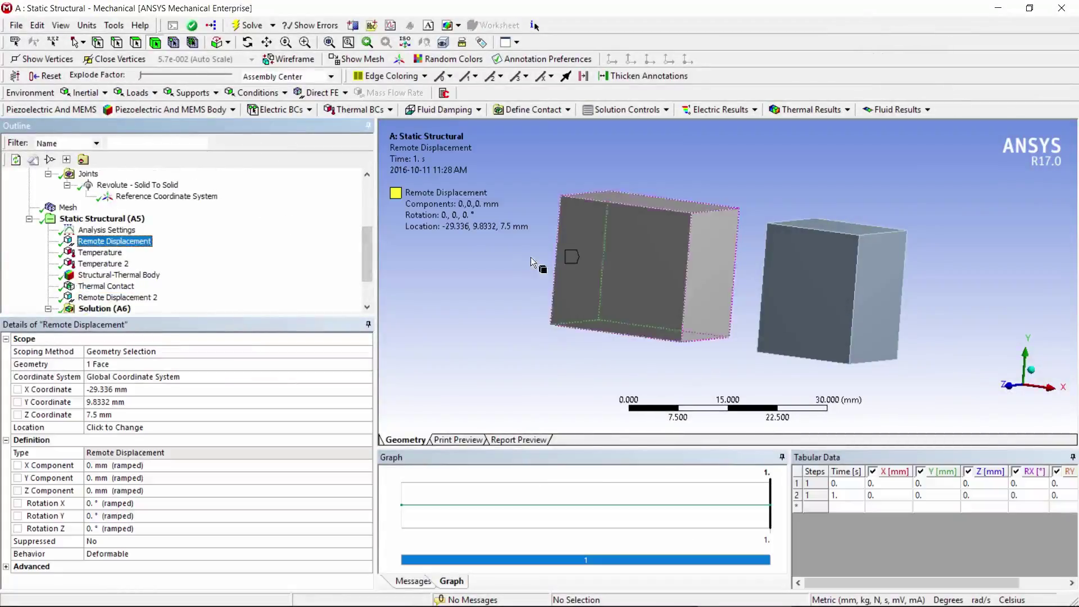
{"action": "middle_click_drag", "start_coordinate": [530, 257], "coordinate": [574, 263]}
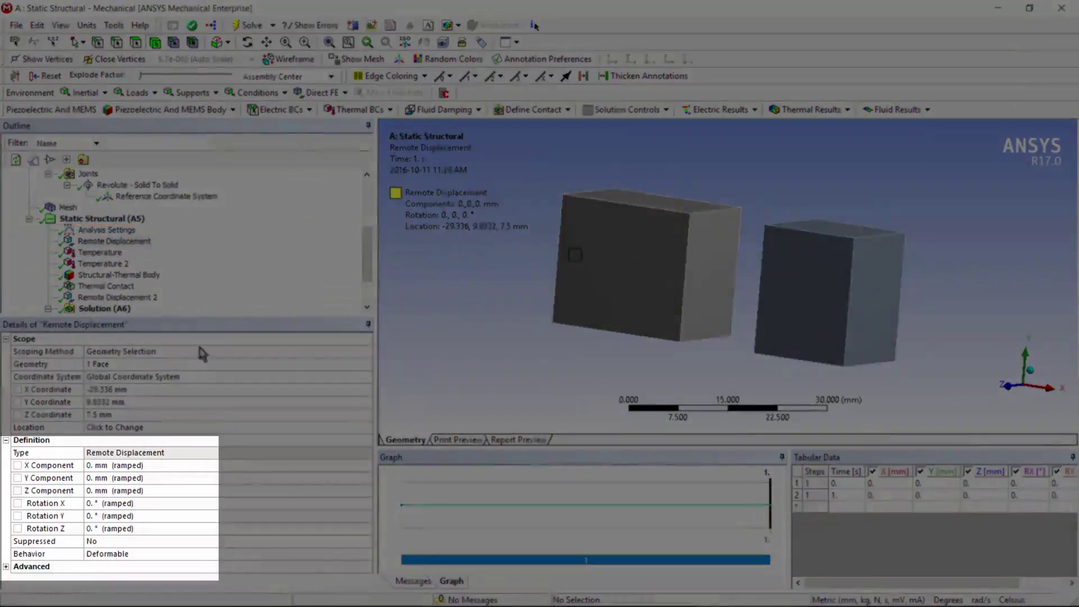
{"action": "mouse_move", "coordinate": [563, 253]}
{"action": "middle_mouse_down"}
{"action": "mouse_move", "coordinate": [667, 253]}
{"action": "mouse_move", "coordinate": [605, 246]}
{"action": "mouse_move", "coordinate": [561, 262]}
{"action": "middle_mouse_up"}
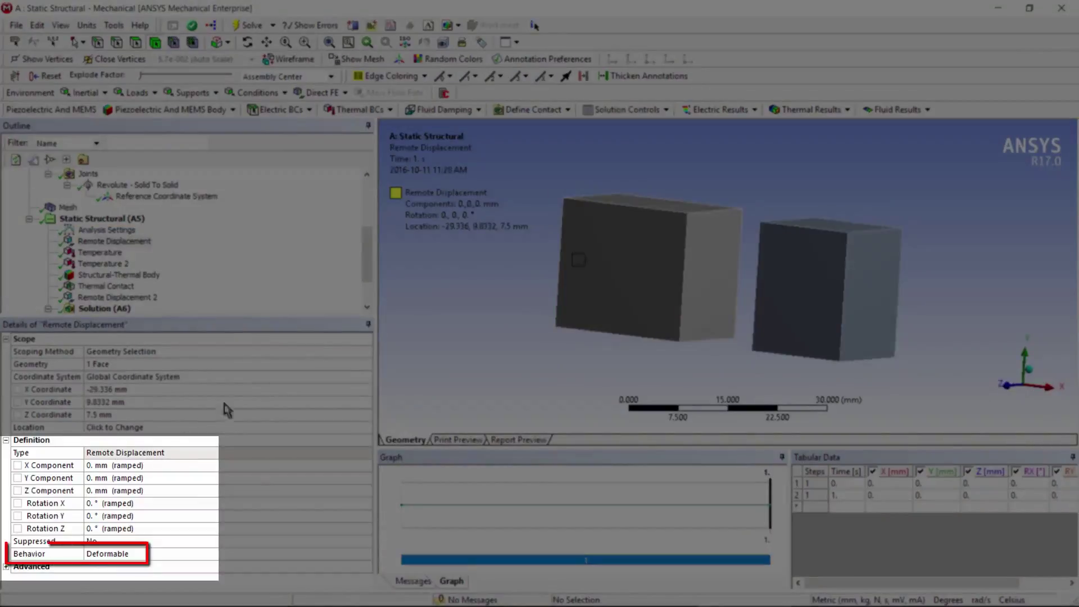
{"action": "middle_click_drag", "start_coordinate": [499, 252], "coordinate": [502, 249]}
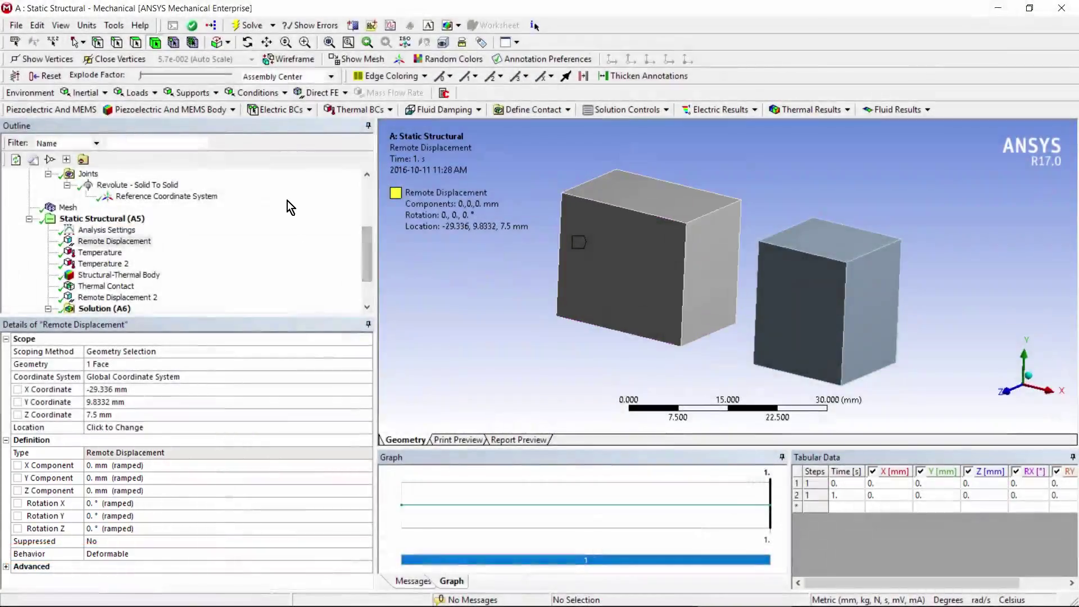
View the Temperature and Temperature 2 loads of the static structural analysis, ending on Temperature
{"action": "scroll", "coordinate": [296, 204], "scroll_direction": "down", "scroll_amount": 2}
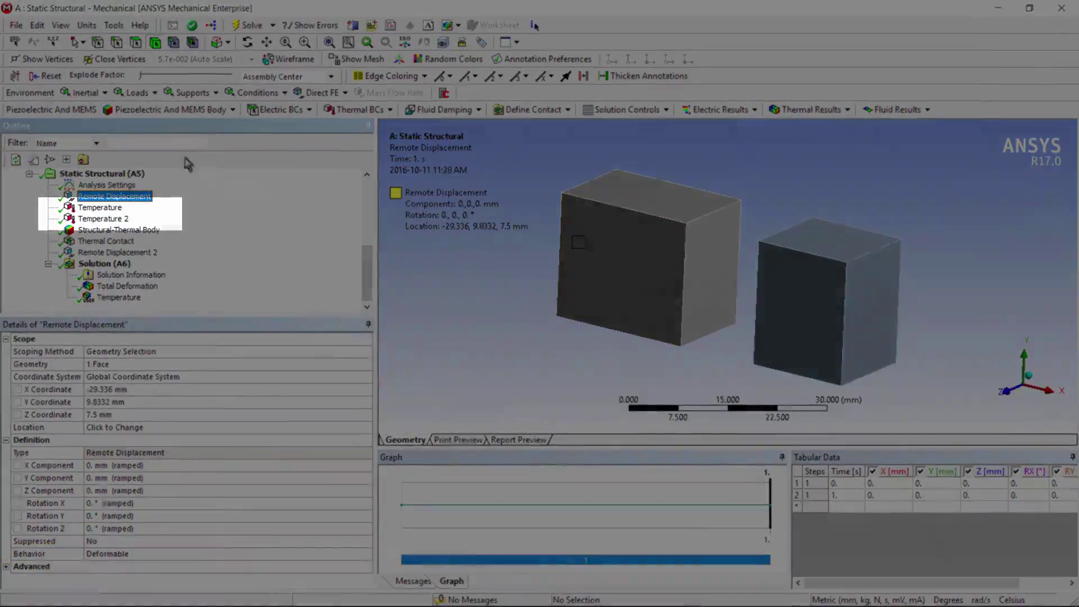
{"action": "key", "text": "Down"}
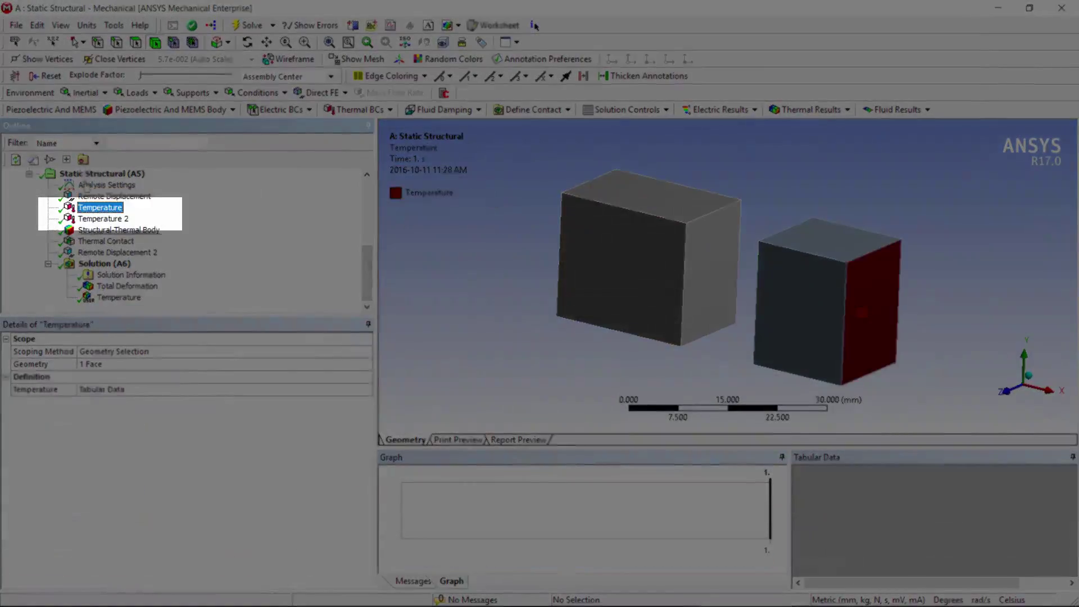
{"action": "key", "text": "Down"}
{"action": "key", "text": "Up"}
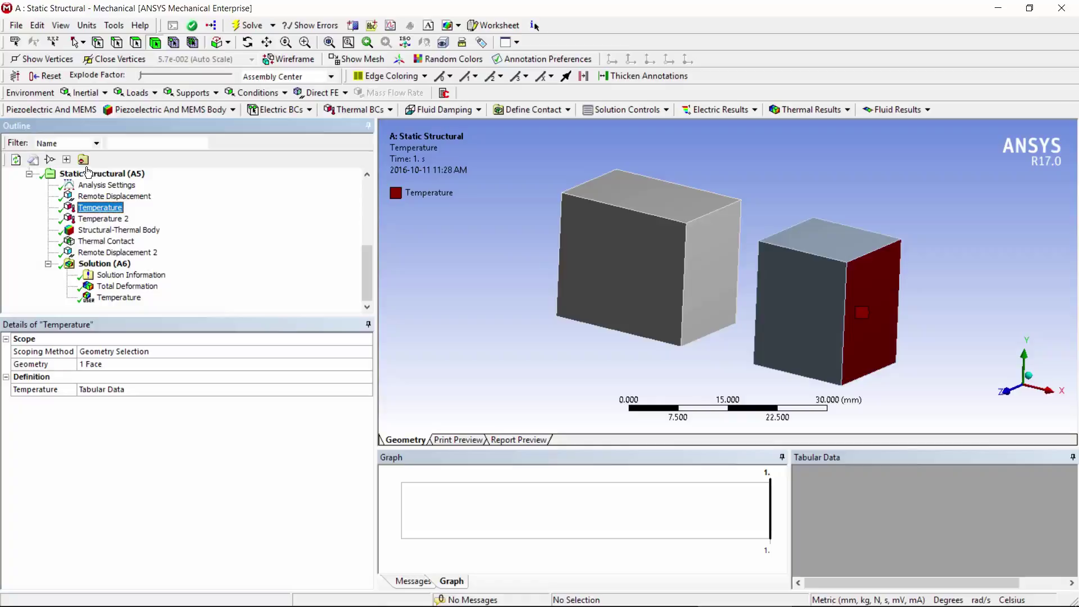
Look through the load types that can be inserted from the Temperature object, including the extension's thermal loads, and add none
{"action": "key", "text": "shift+F10"}
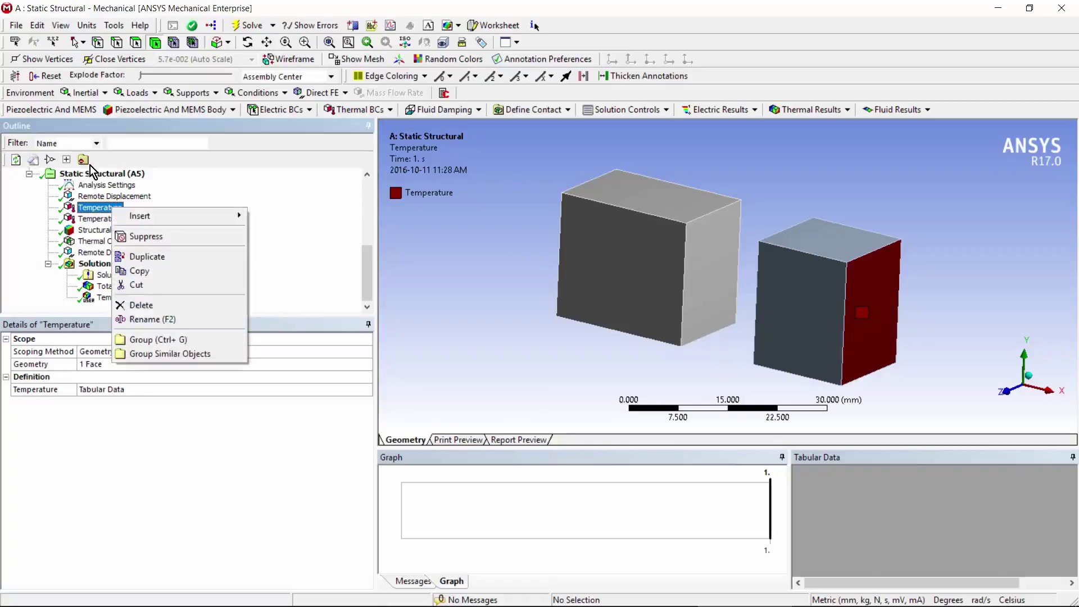
{"action": "key", "text": "Down"}
{"action": "key", "text": "Right"}
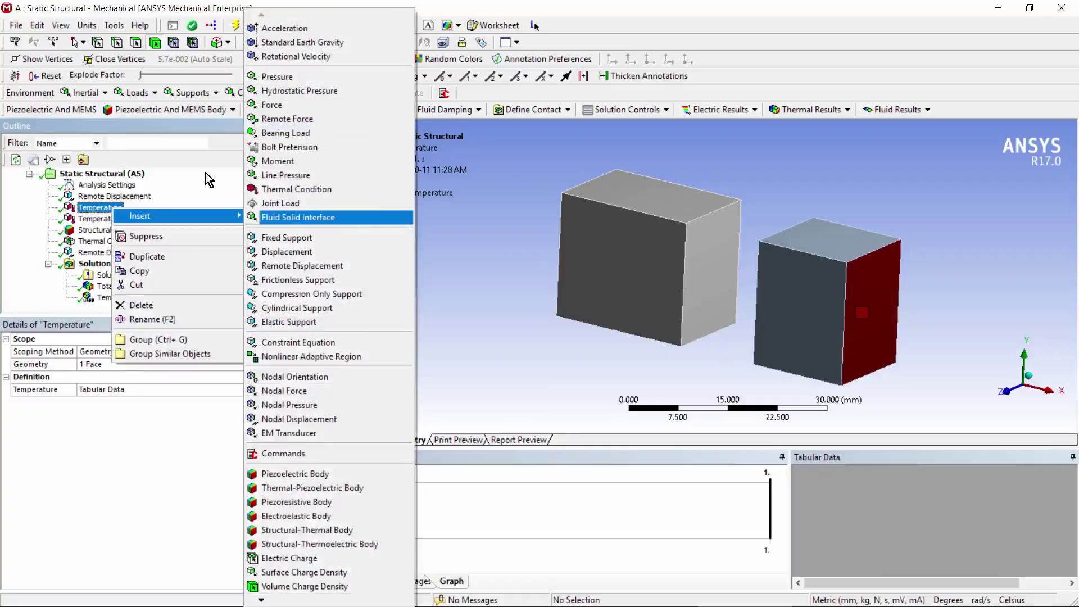
{"action": "key", "text": "Up"}
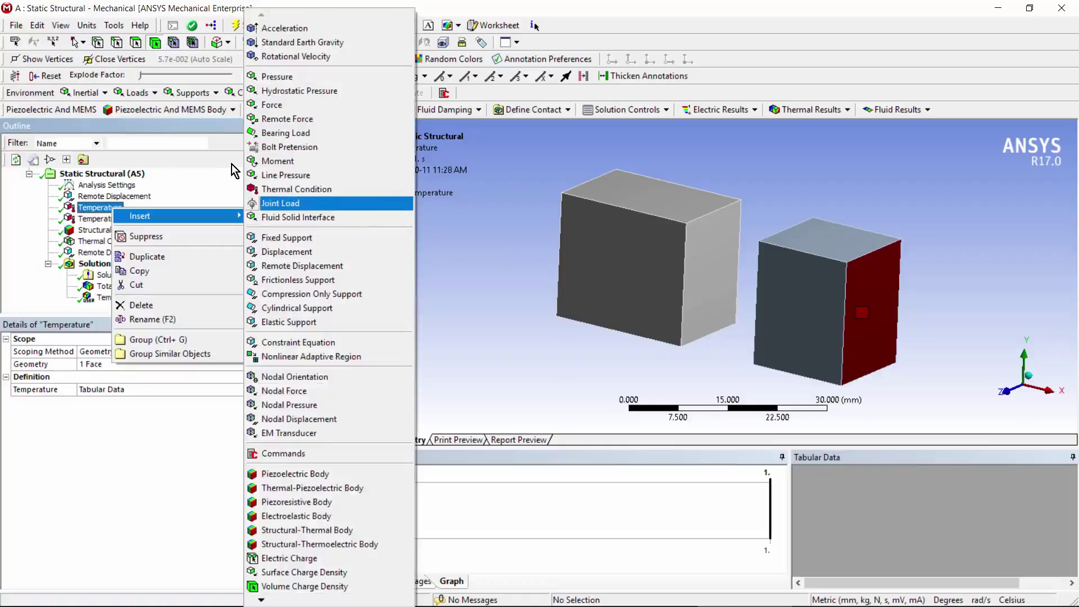
{"action": "key", "text": "Up"}
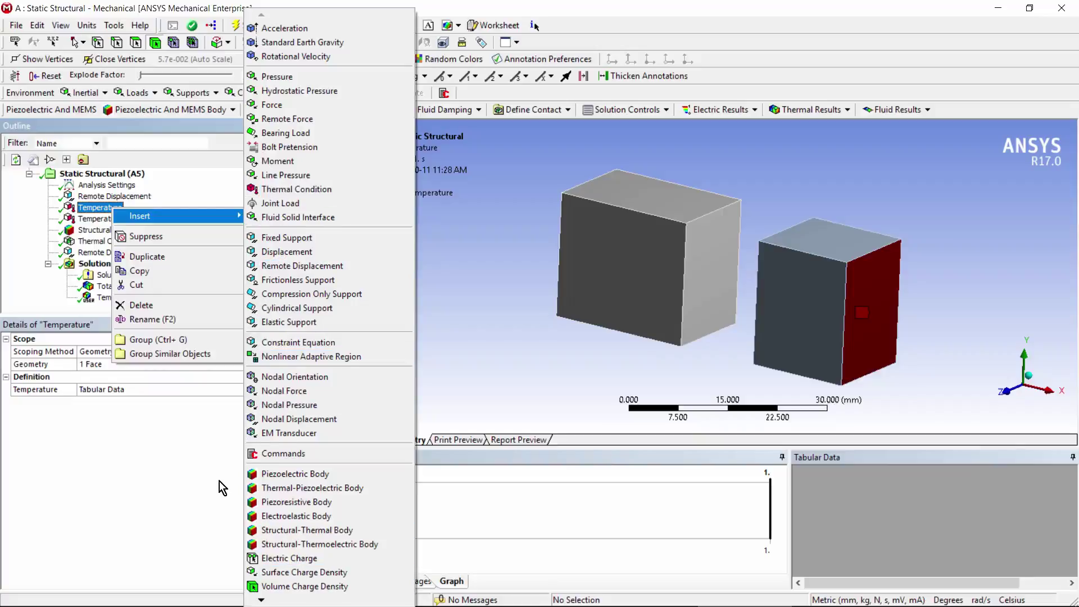
{"action": "scroll", "coordinate": [209, 481], "scroll_direction": "down", "scroll_amount": 2}
{"action": "scroll", "coordinate": [209, 482], "scroll_direction": "down", "scroll_amount": 12}
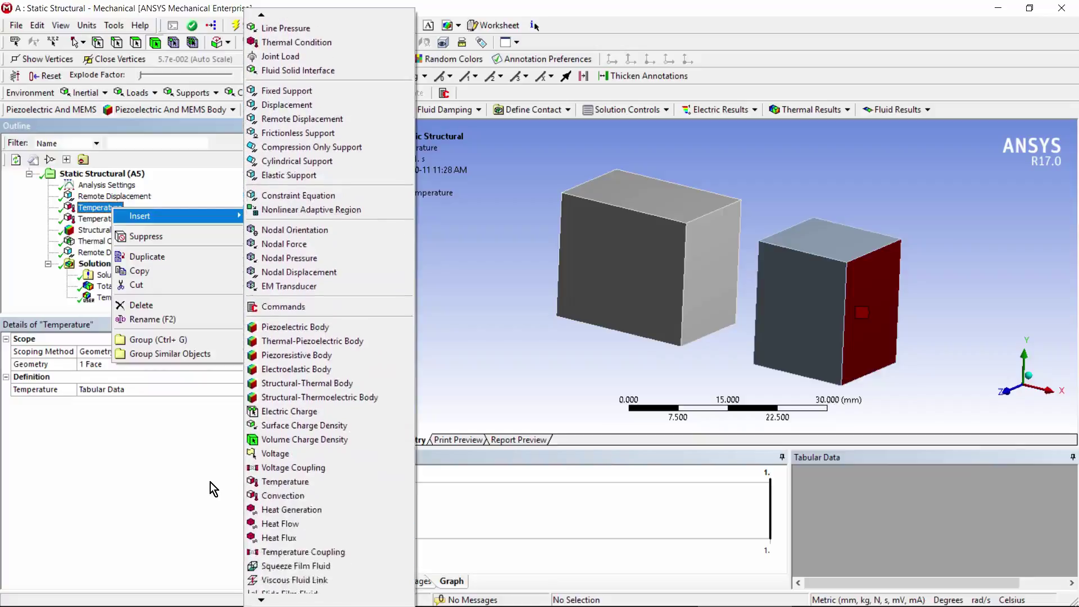
{"action": "key", "text": "Up"}
{"action": "key", "text": "Up"}
{"action": "key", "text": "Up"}
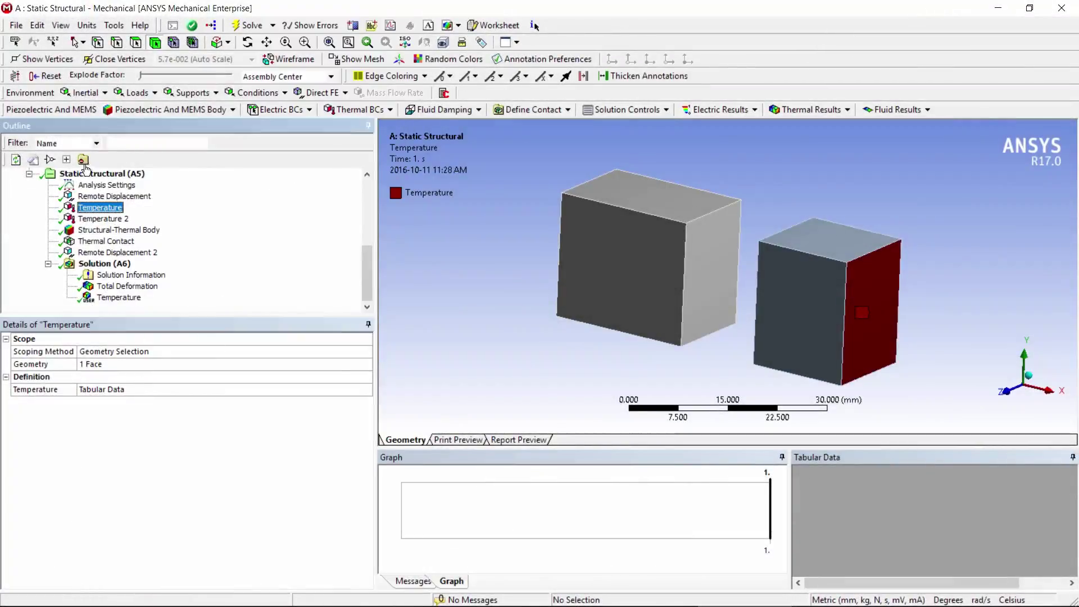
Examine the Temperature load's scoped face and its time-temperature table, leaving the table unchanged
{"action": "middle_click_drag", "start_coordinate": [381, 283], "coordinate": [447, 274]}
{"action": "middle_click_drag", "start_coordinate": [537, 326], "coordinate": [510, 315]}
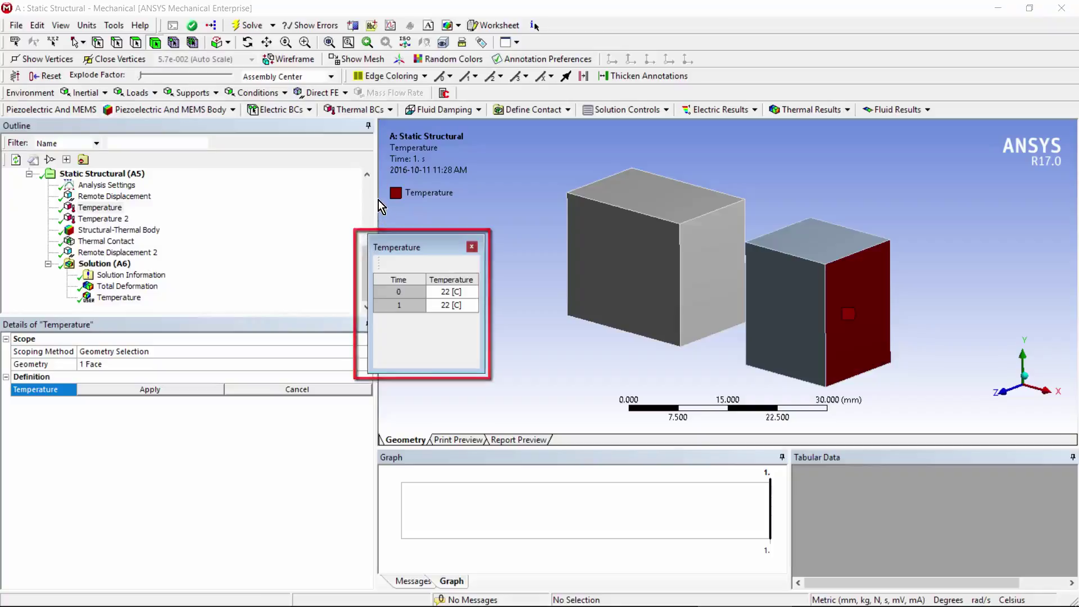
{"action": "left_click", "coordinate": [259, 388]}
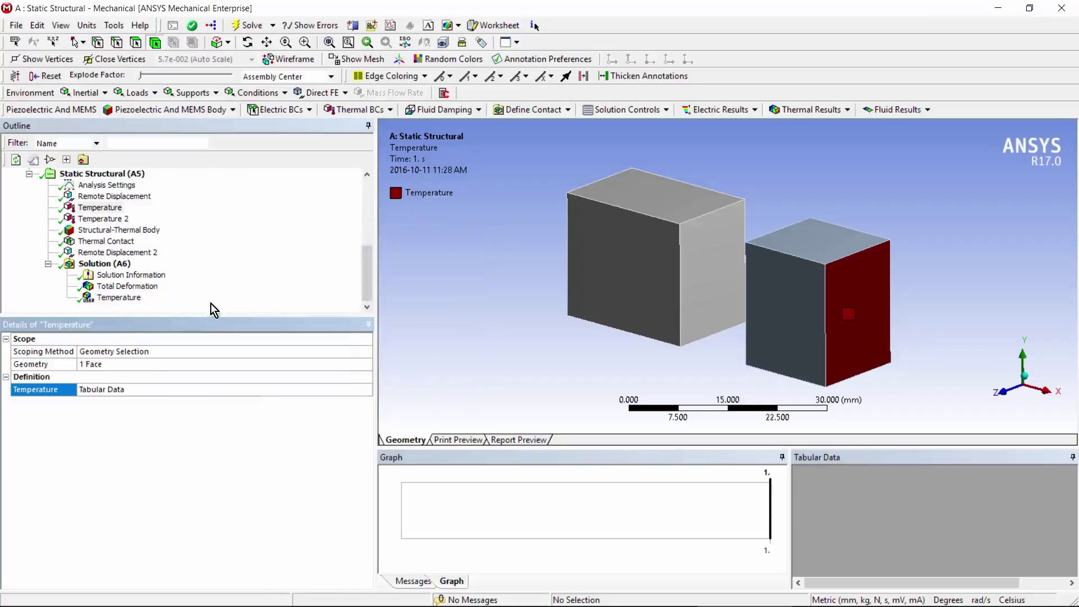
Examine Temperature 2's scoped face on the first block and its time-temperature table
{"action": "left_click", "coordinate": [113, 219]}
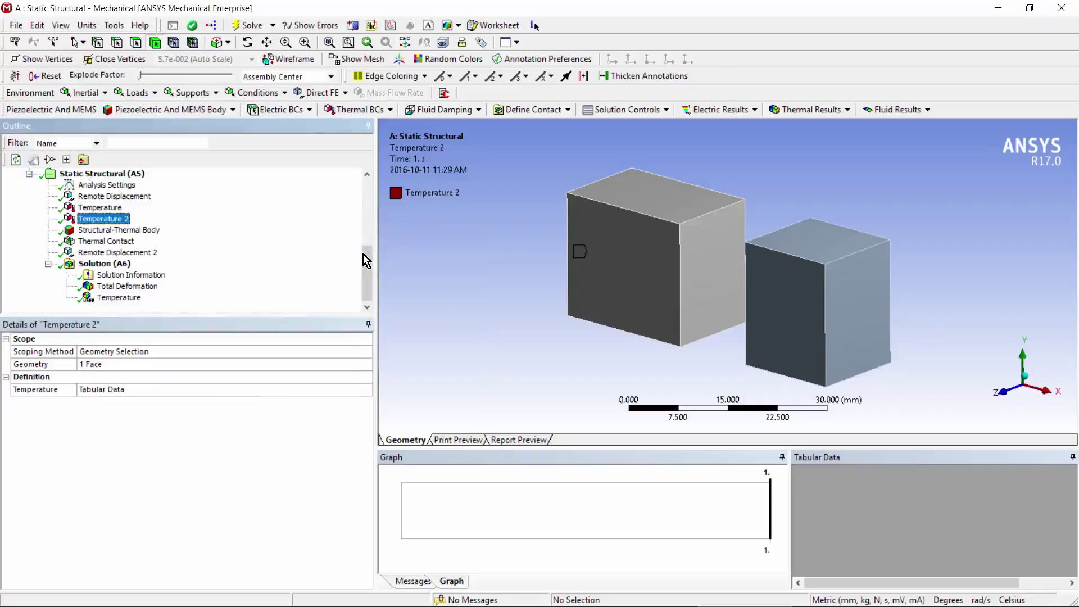
{"action": "middle_click_drag", "start_coordinate": [371, 254], "coordinate": [478, 187]}
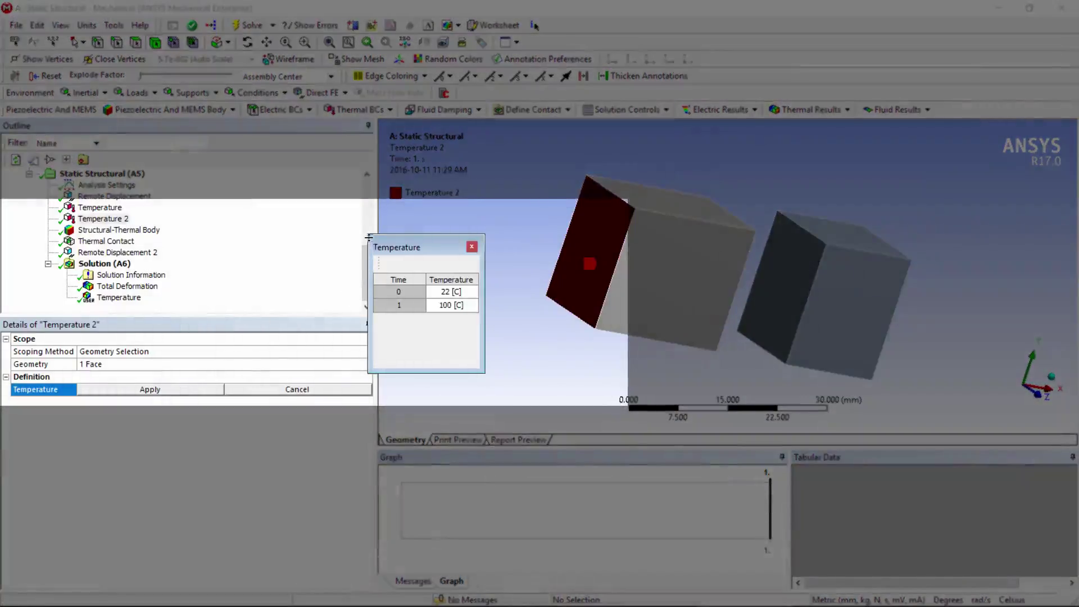
{"action": "left_click", "coordinate": [279, 311]}
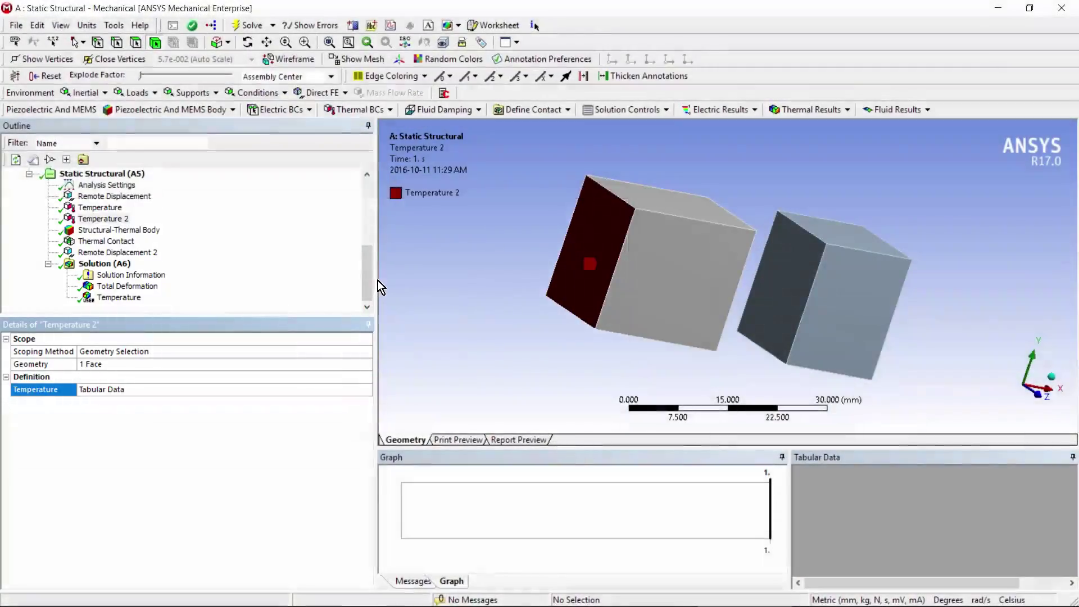
Compare Remote Displacement with Remote Displacement 2, checking their scoped faces, displacement components and behavior
{"action": "middle_click_drag", "start_coordinate": [477, 261], "coordinate": [577, 264]}
{"action": "left_click", "coordinate": [115, 196]}
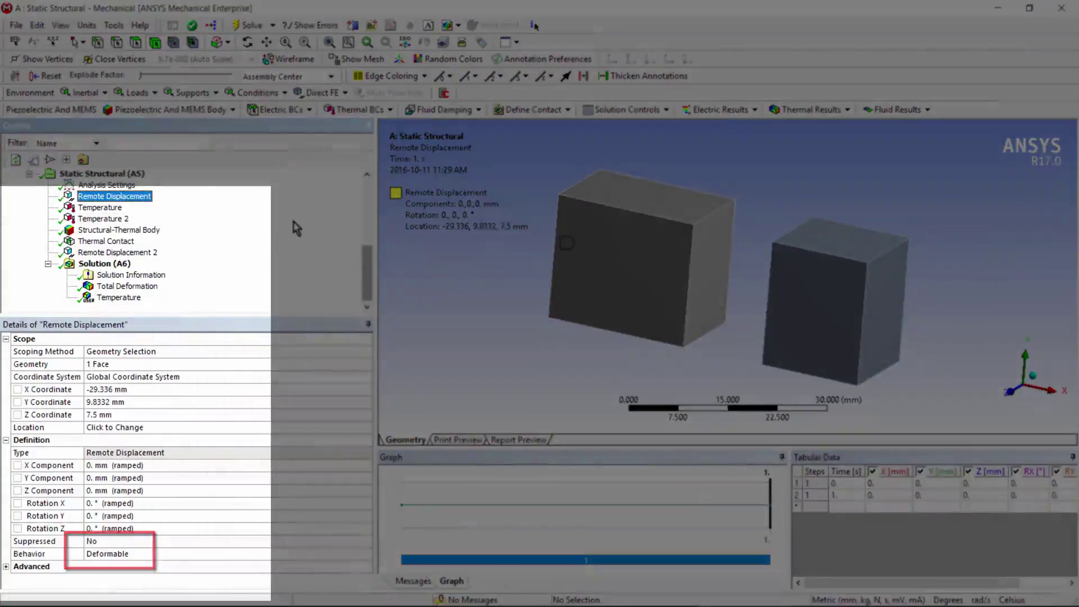
{"action": "left_click", "coordinate": [118, 252]}
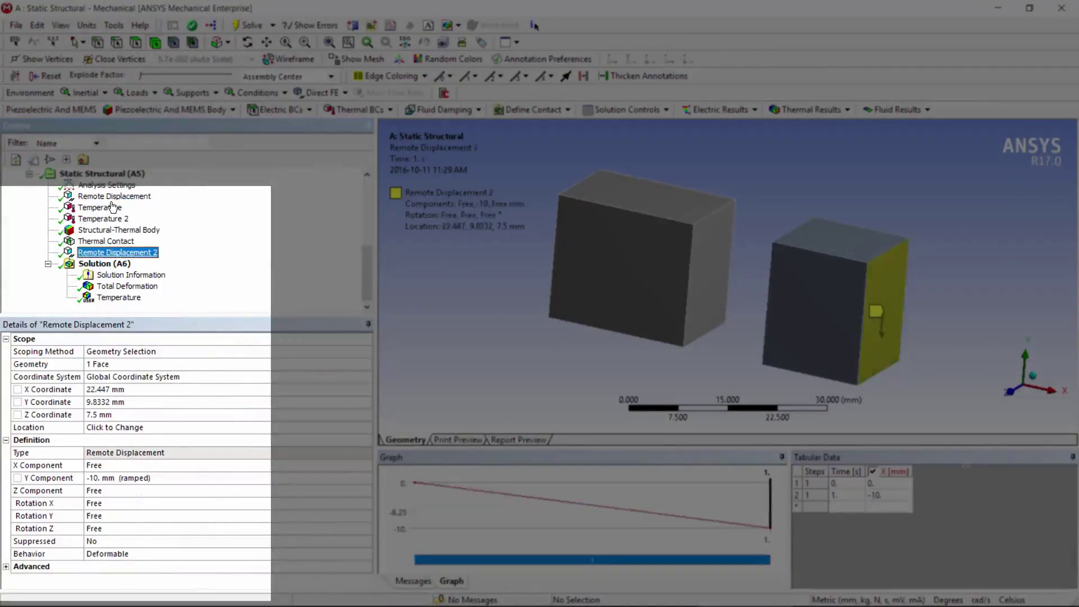
{"action": "mouse_move", "coordinate": [691, 286]}
{"action": "middle_mouse_down"}
{"action": "mouse_move", "coordinate": [636, 275]}
{"action": "mouse_move", "coordinate": [683, 284]}
{"action": "middle_mouse_up"}
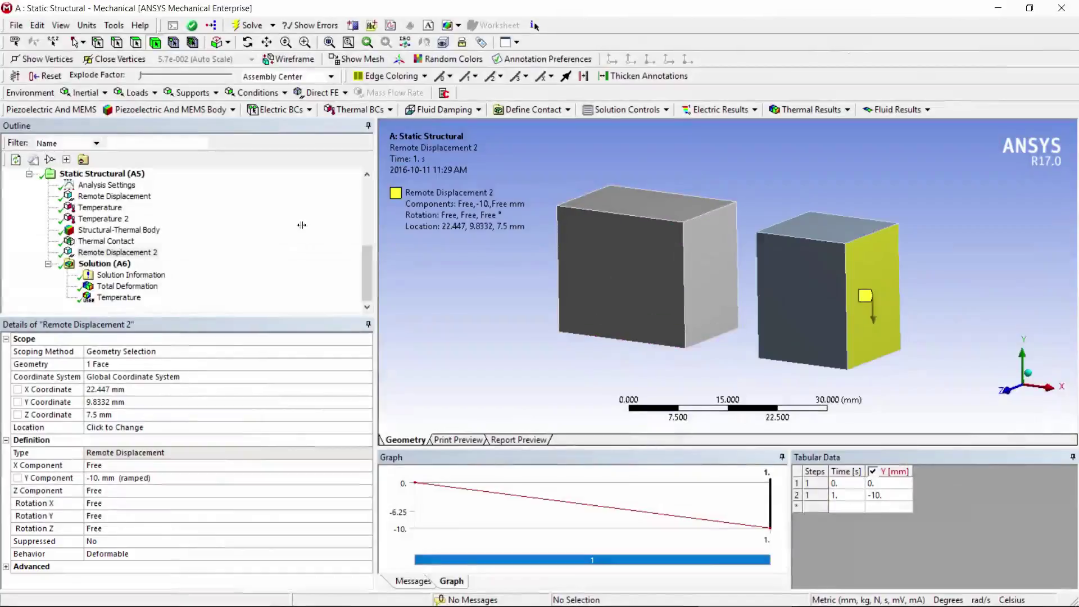
Review the Joints group and the Revolute - Solid To Solid joint's type, reference and mobile scoping
{"action": "scroll", "coordinate": [292, 227], "scroll_direction": "up", "scroll_amount": 5}
{"action": "scroll", "coordinate": [297, 177], "scroll_direction": "up", "scroll_amount": 1}
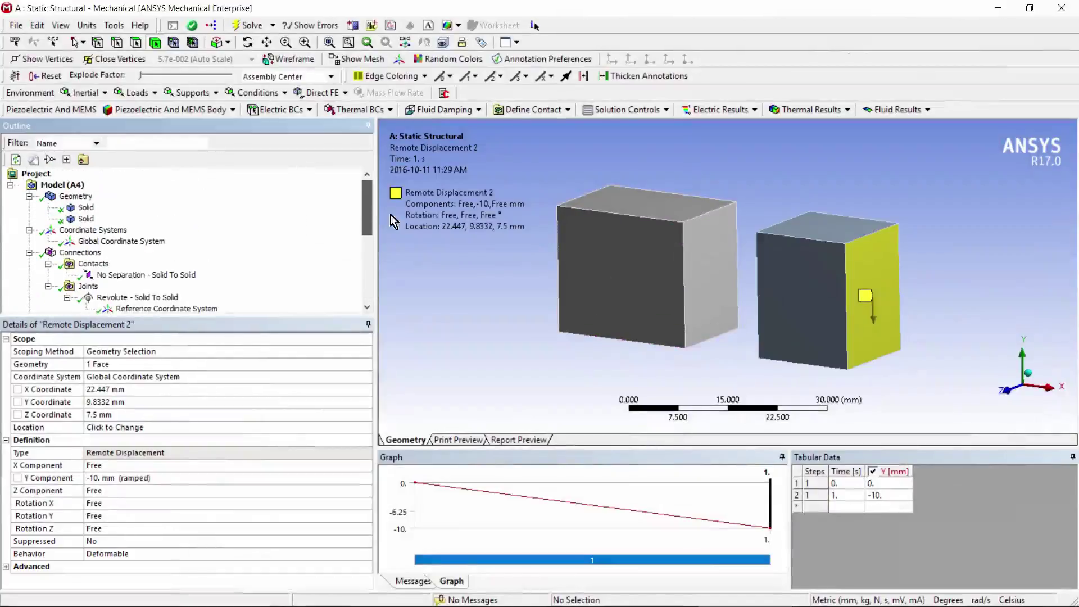
{"action": "mouse_move", "coordinate": [666, 281]}
{"action": "middle_mouse_down"}
{"action": "mouse_move", "coordinate": [766, 286]}
{"action": "mouse_move", "coordinate": [658, 270]}
{"action": "middle_mouse_up"}
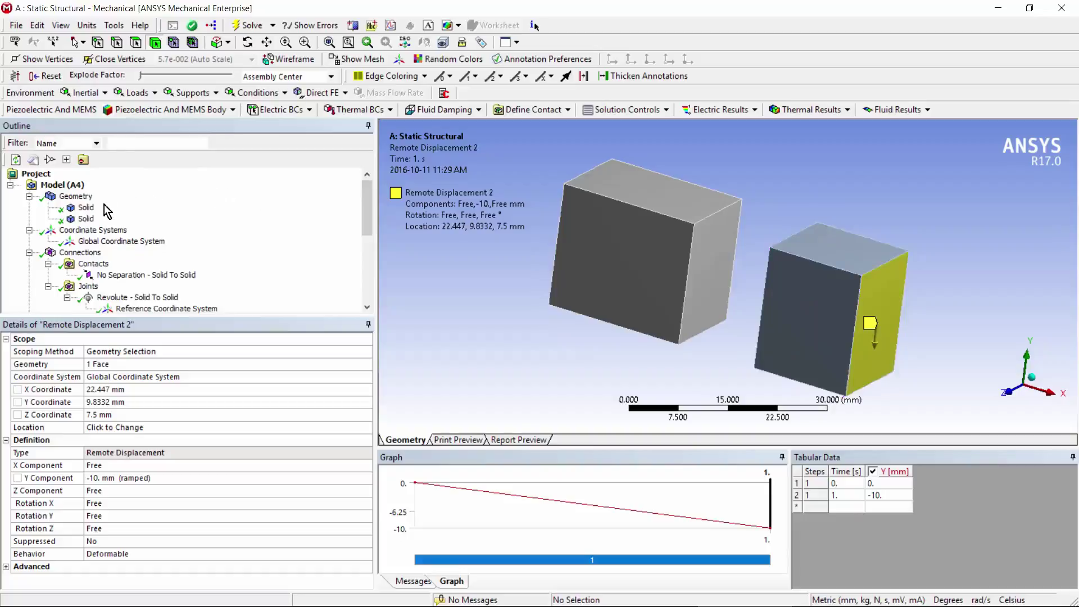
{"action": "left_click", "coordinate": [88, 286]}
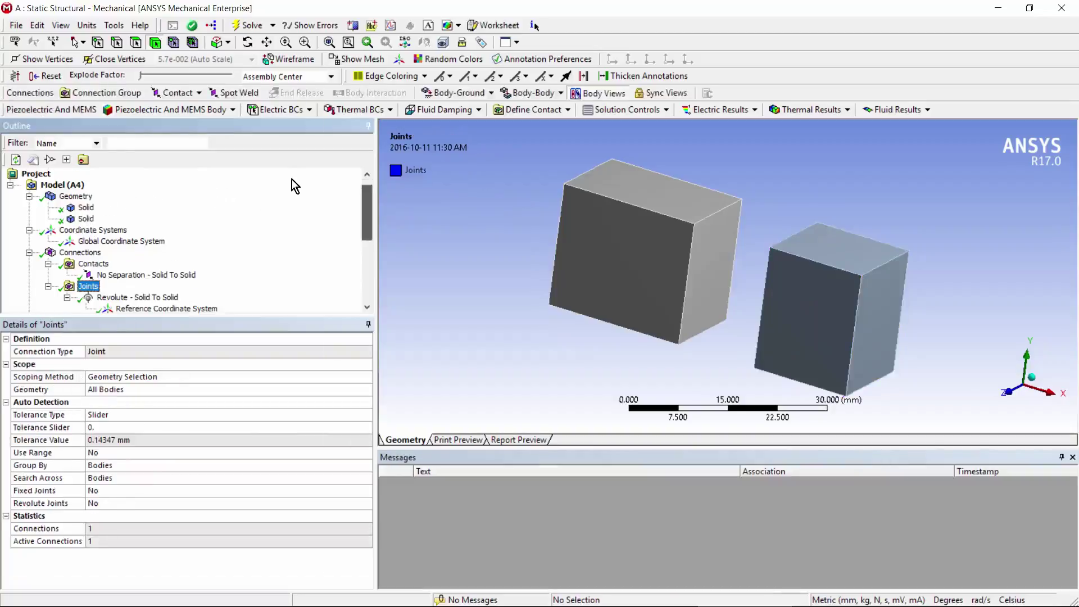
{"action": "scroll", "coordinate": [292, 186], "scroll_direction": "down", "scroll_amount": 2}
{"action": "left_click", "coordinate": [135, 229]}
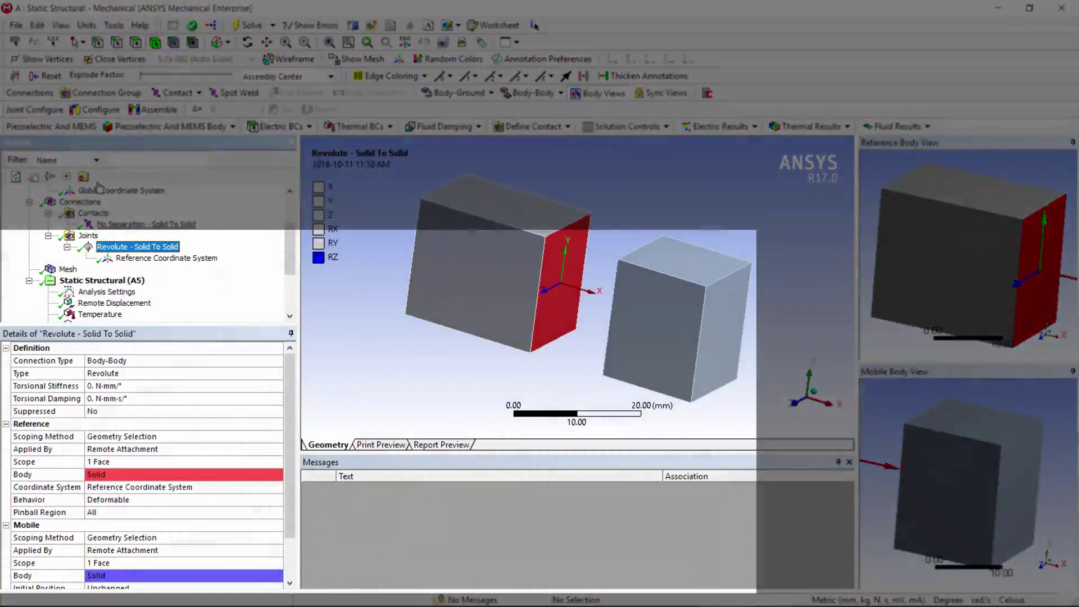
Inspect the origin and axis orientation of the revolute joint's Reference Coordinate System
{"action": "middle_click_drag", "start_coordinate": [509, 293], "coordinate": [573, 301]}
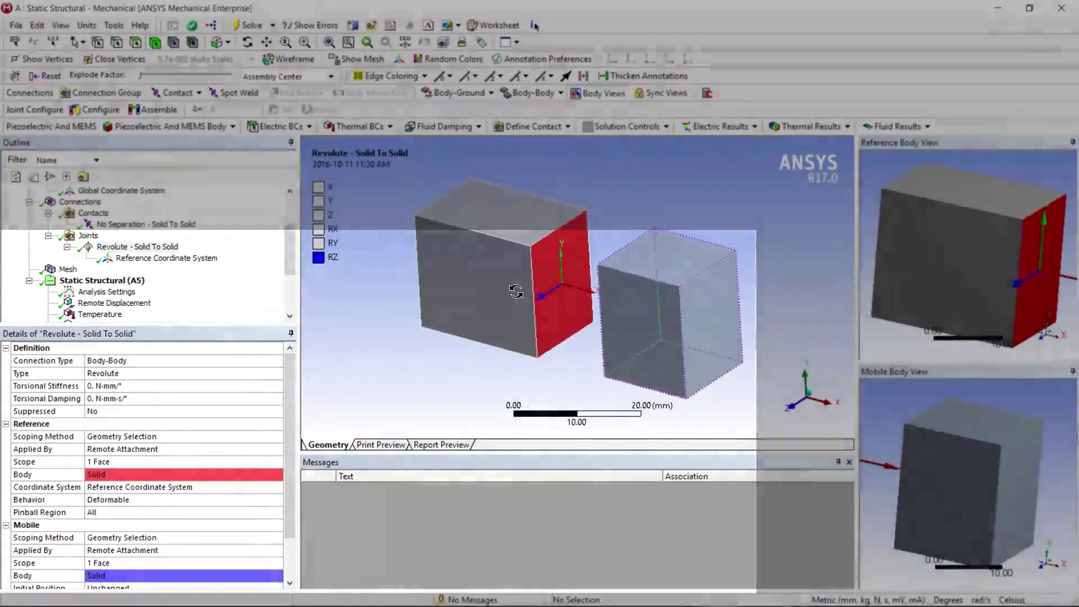
{"action": "middle_click_drag", "start_coordinate": [571, 298], "coordinate": [565, 293]}
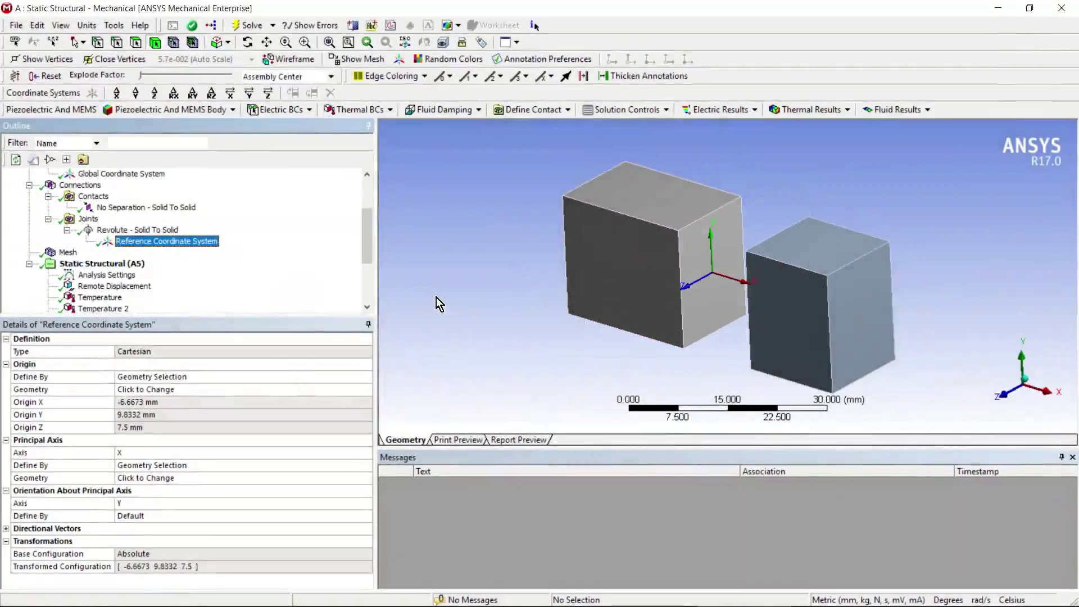
{"action": "mouse_move", "coordinate": [436, 297]}
{"action": "middle_mouse_down"}
{"action": "mouse_move", "coordinate": [465, 292]}
{"action": "mouse_move", "coordinate": [423, 290]}
{"action": "middle_mouse_up"}
Return to the Revolute - Solid To Solid joint and view its faces and rotation axis from several angles
{"action": "left_click", "coordinate": [134, 230]}
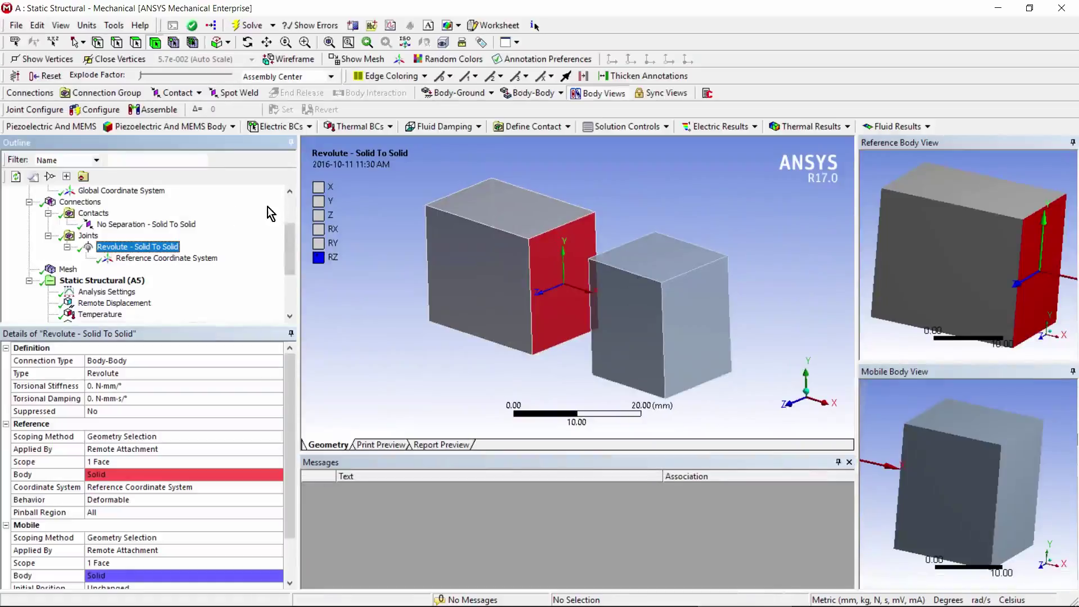
{"action": "mouse_move", "coordinate": [528, 277]}
{"action": "middle_mouse_down"}
{"action": "mouse_move", "coordinate": [549, 283]}
{"action": "mouse_move", "coordinate": [527, 287]}
{"action": "middle_mouse_up"}
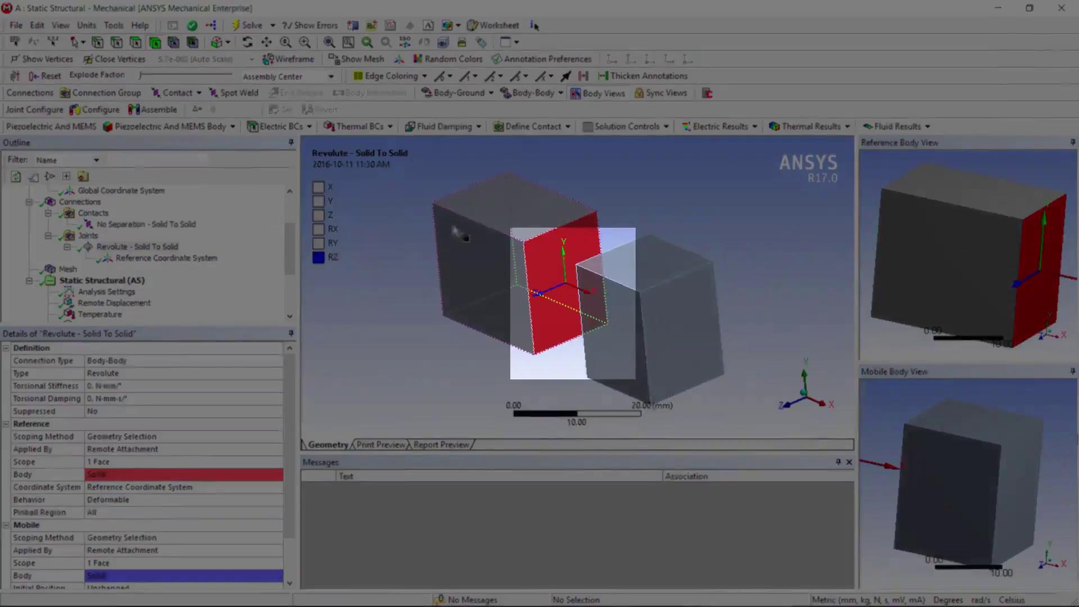
{"action": "mouse_move", "coordinate": [546, 259]}
{"action": "middle_mouse_down"}
{"action": "mouse_move", "coordinate": [574, 254]}
{"action": "mouse_move", "coordinate": [551, 256]}
{"action": "middle_mouse_up"}
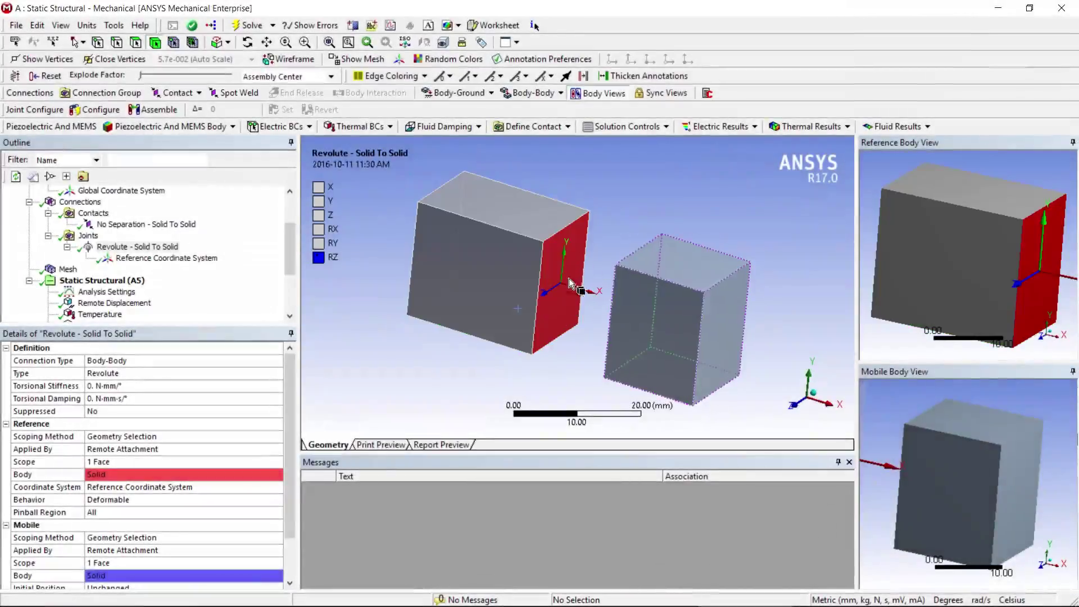
Review the solver output in Solution Information and the step and solver controls in Analysis Settings
{"action": "scroll", "coordinate": [231, 236], "scroll_direction": "down", "scroll_amount": 3}
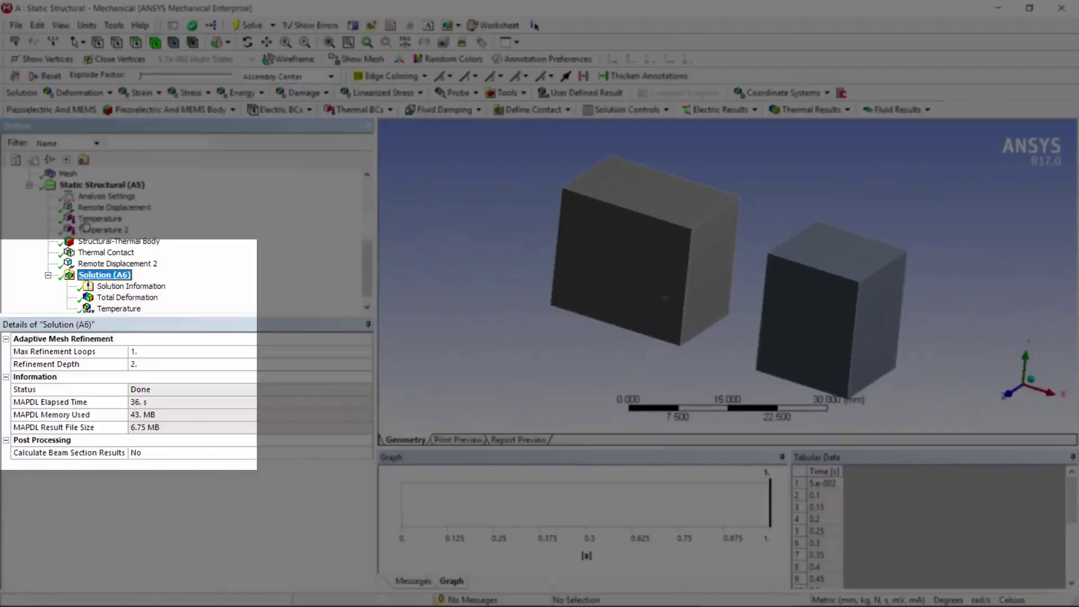
{"action": "left_click", "coordinate": [131, 286]}
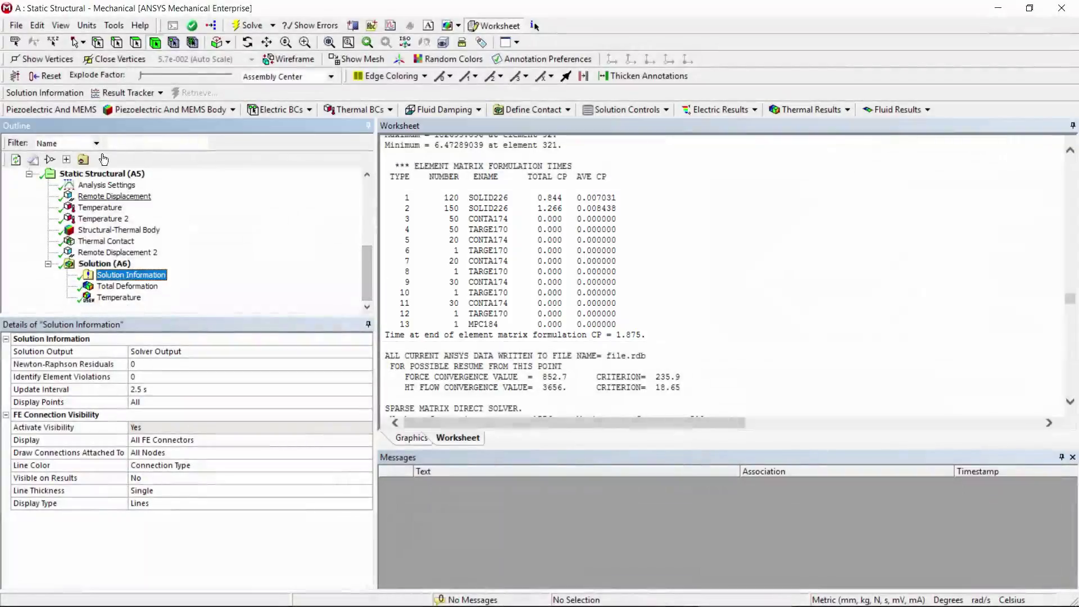
{"action": "left_click", "coordinate": [106, 185]}
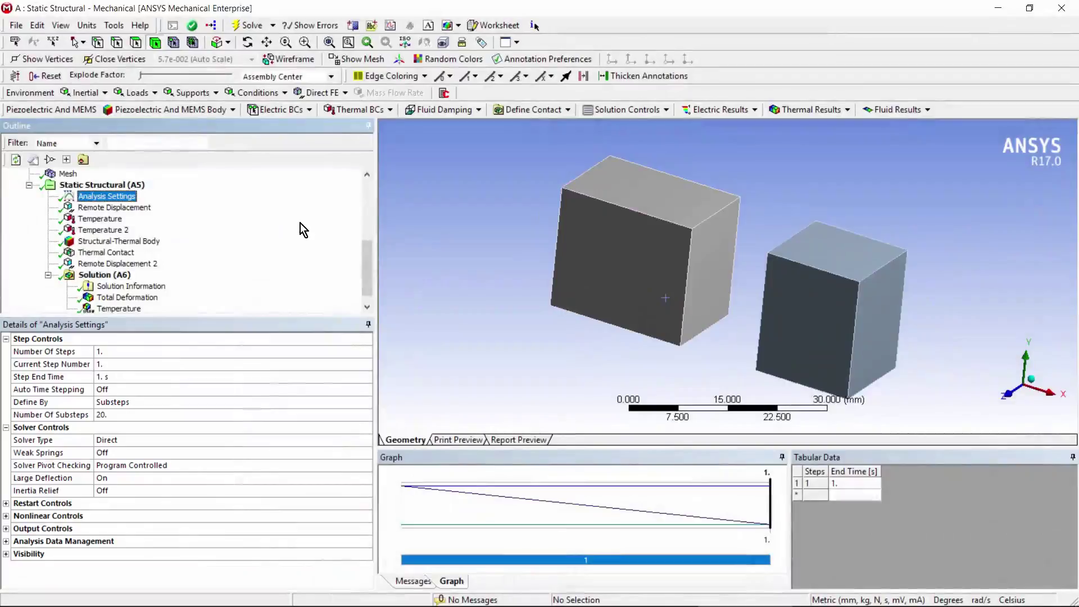
Display the Total Deformation result and play its animation
{"action": "scroll", "coordinate": [294, 217], "scroll_direction": "down", "scroll_amount": 1}
{"action": "left_click", "coordinate": [120, 286]}
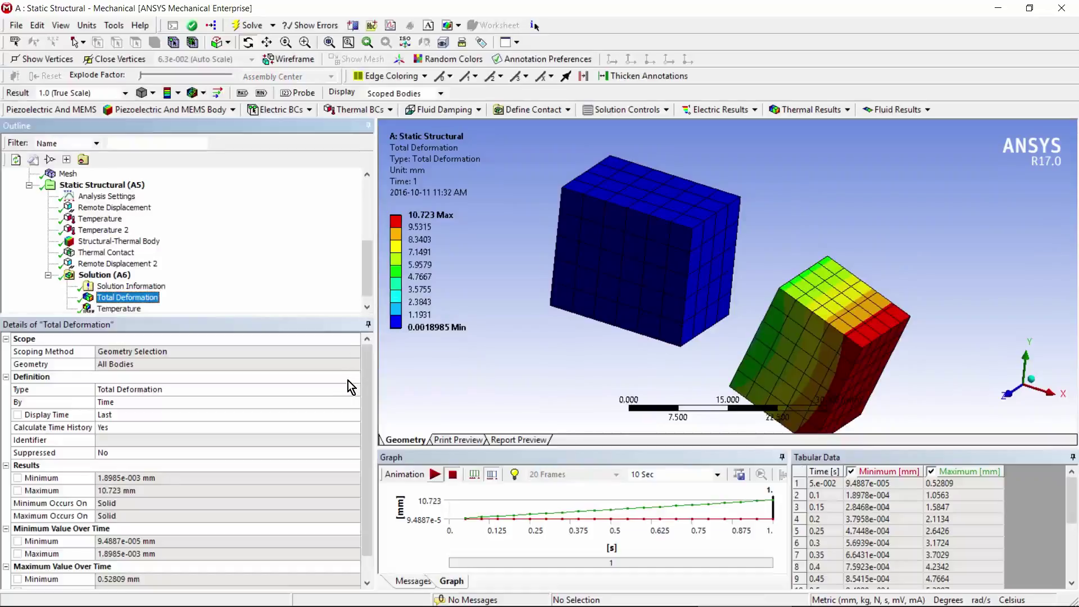
{"action": "left_click", "coordinate": [435, 474]}
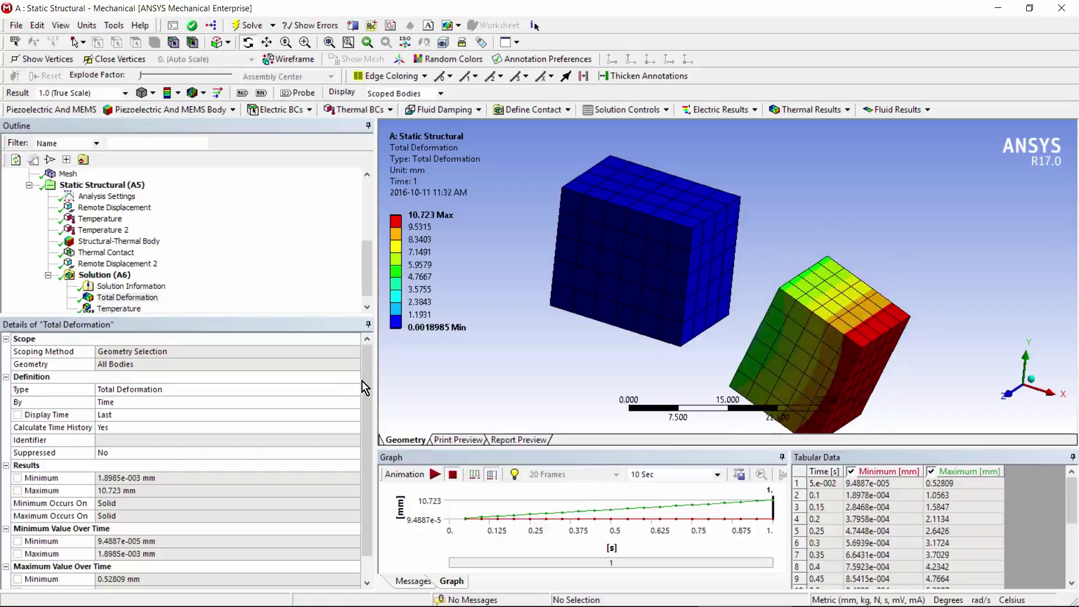
Display the user-defined Temperature result, play its animation and stop it
{"action": "scroll", "coordinate": [294, 219], "scroll_direction": "down", "scroll_amount": 1}
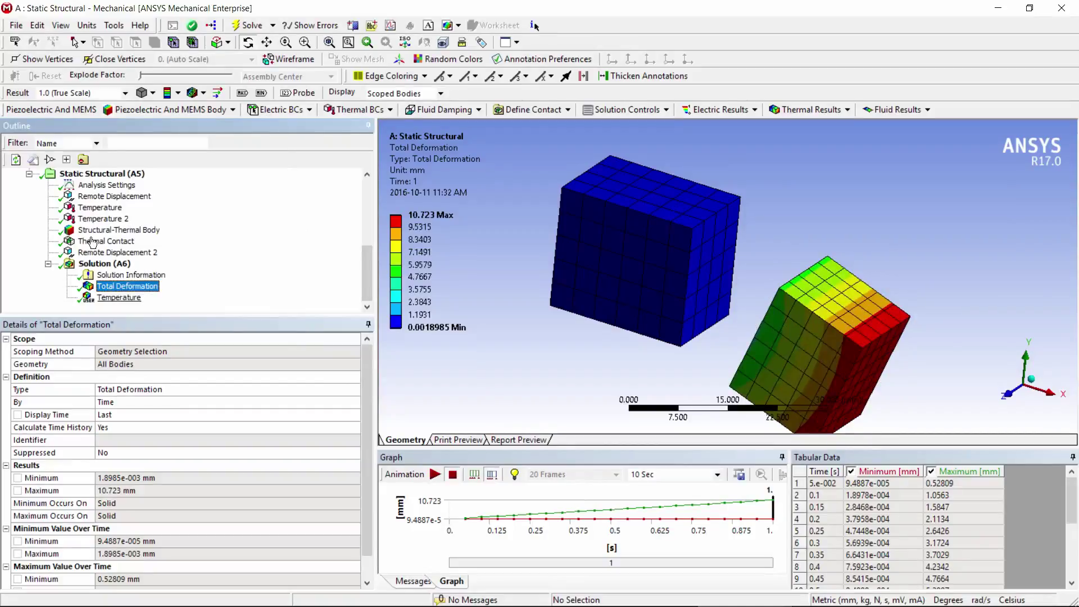
{"action": "key", "text": "Down"}
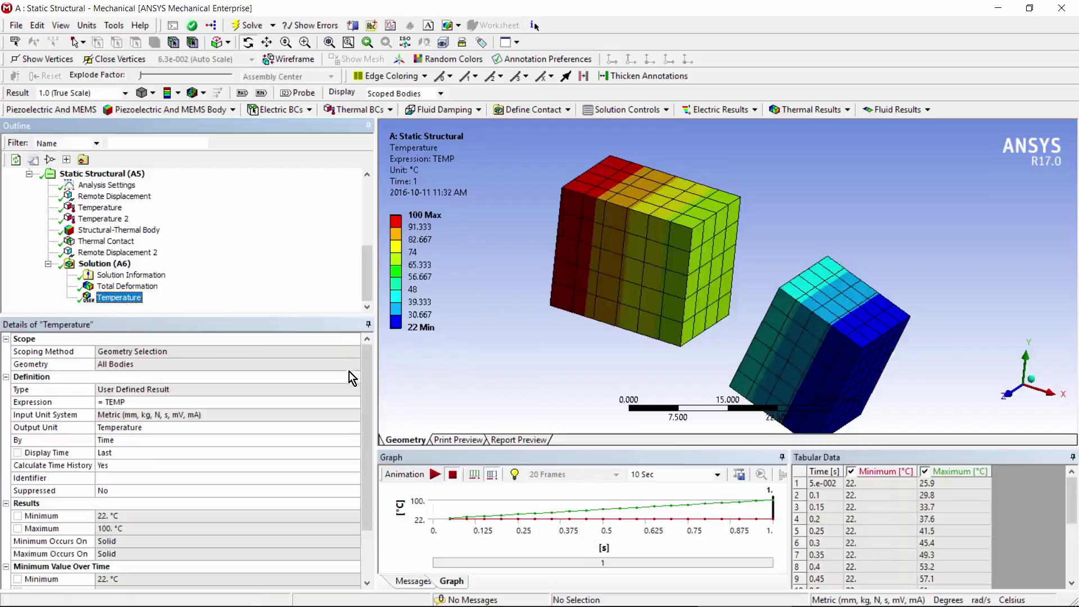
{"action": "left_click", "coordinate": [434, 474]}
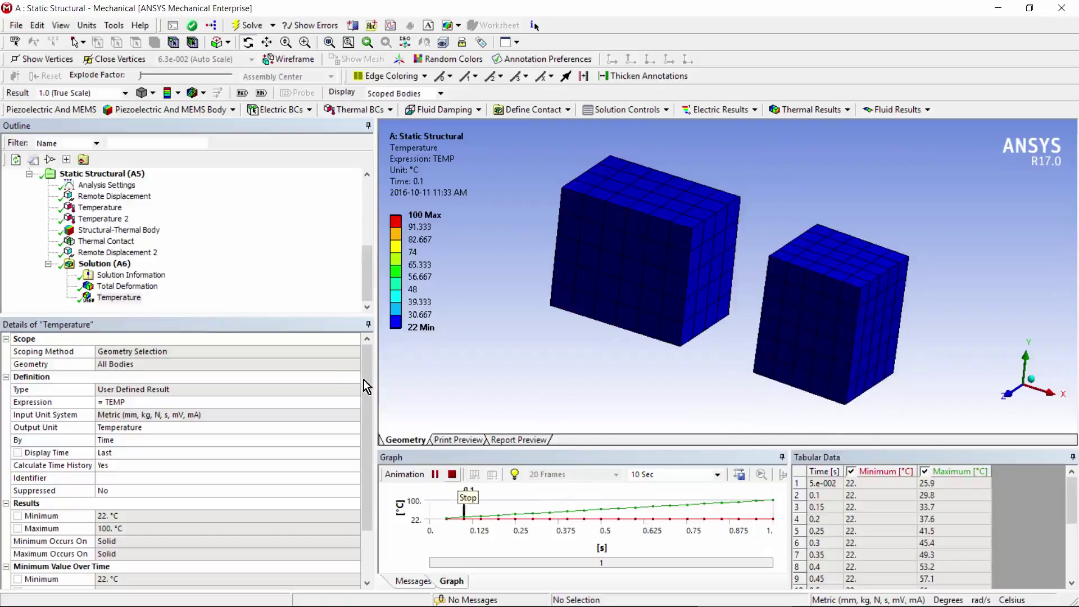
{"action": "left_click", "coordinate": [452, 474]}
Review the No Separation - Solid To Solid contact's definition, normal stiffness factor and pinball radius, and view its pinball sphere from several angles
{"action": "left_click_drag", "start_coordinate": [364, 265], "coordinate": [368, 209]}
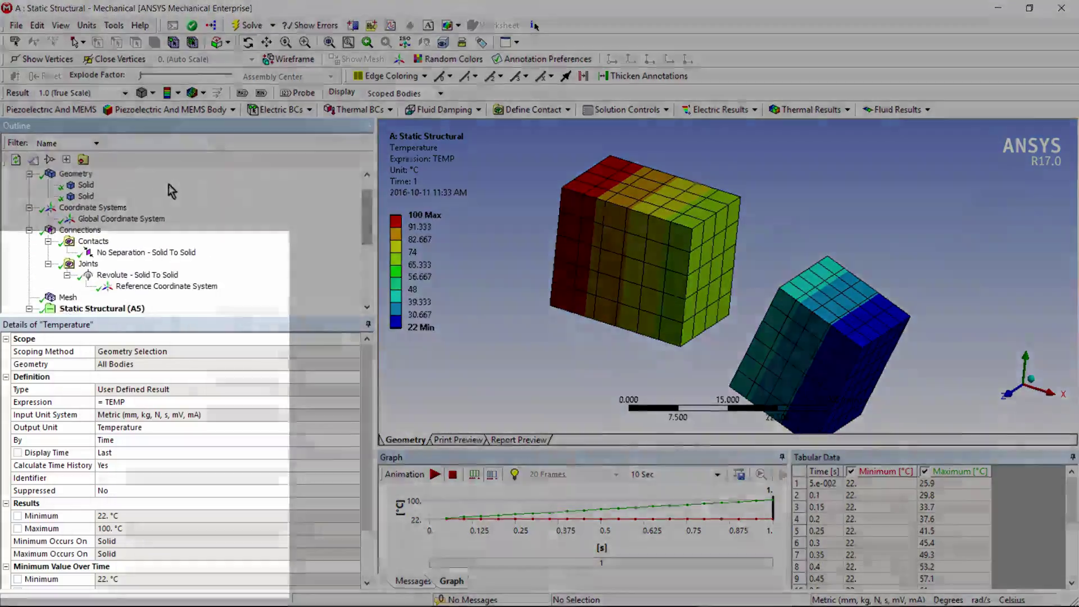
{"action": "left_click", "coordinate": [145, 252]}
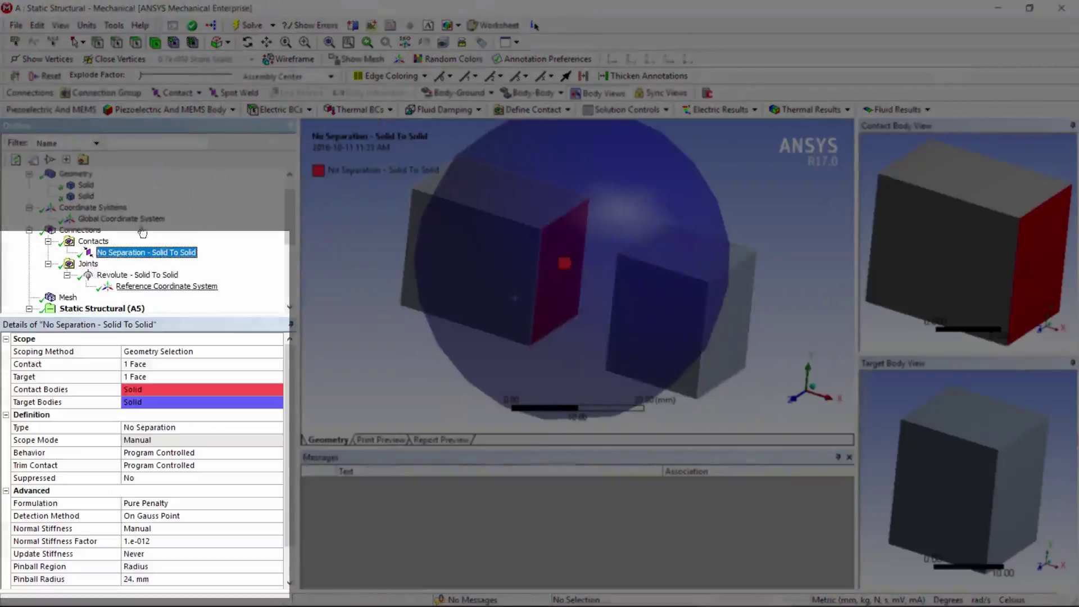
{"action": "scroll", "coordinate": [231, 328], "scroll_direction": "down", "scroll_amount": 1}
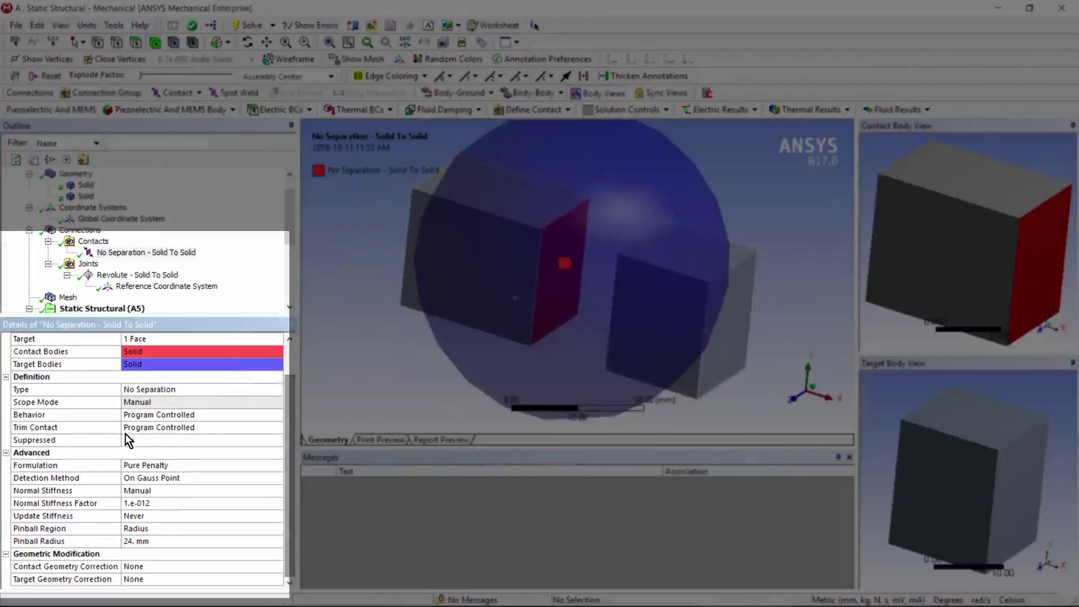
{"action": "middle_click_drag", "start_coordinate": [519, 297], "coordinate": [545, 285]}
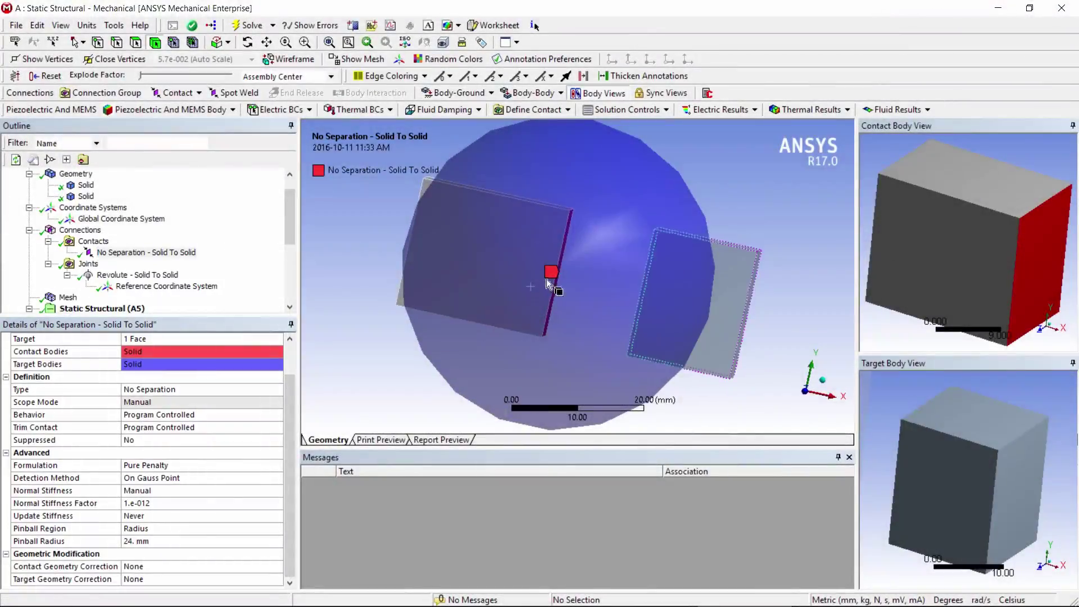
{"action": "middle_click_drag", "start_coordinate": [555, 272], "coordinate": [523, 276]}
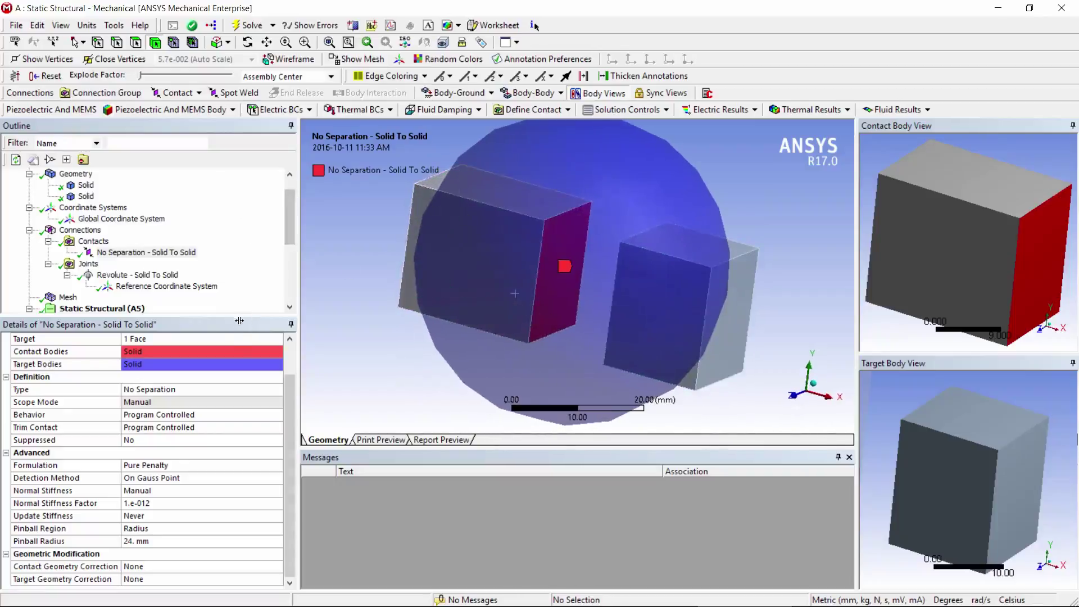
{"action": "left_click", "coordinate": [233, 346]}
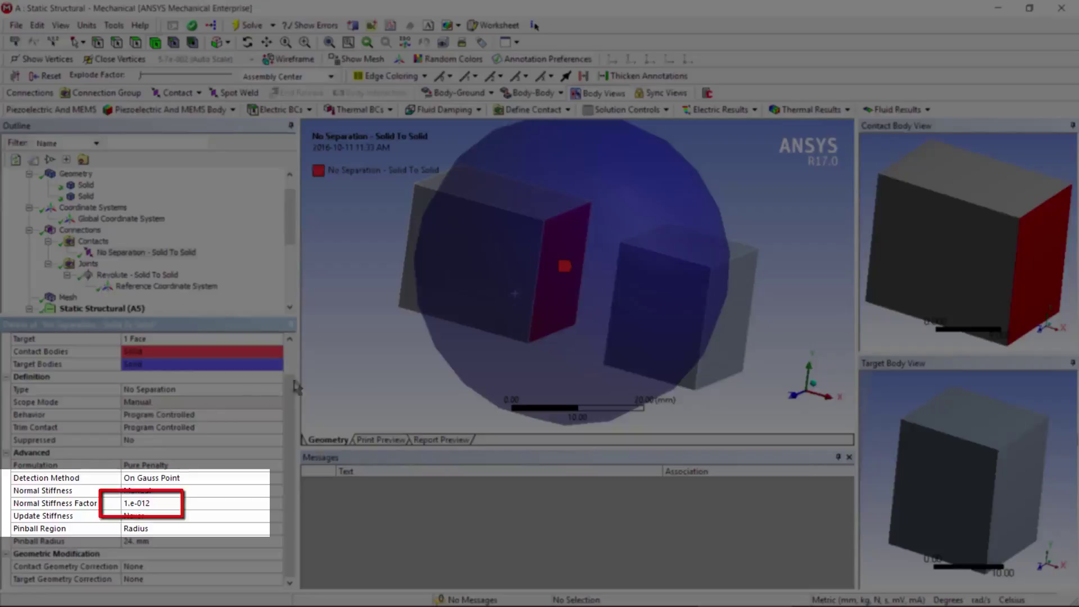
{"action": "middle_click_drag", "start_coordinate": [490, 294], "coordinate": [484, 253]}
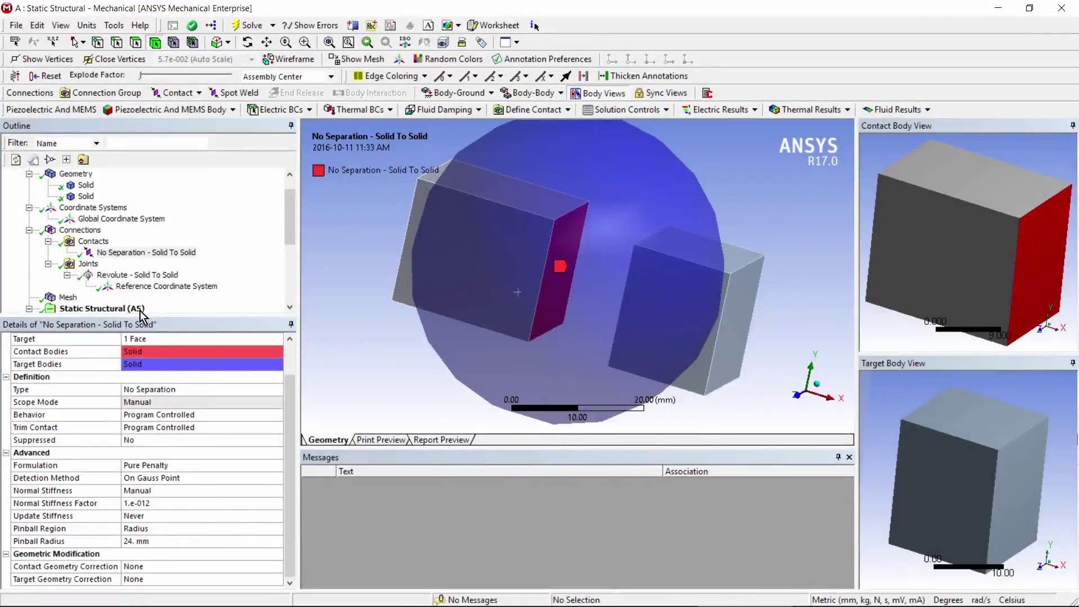
{"action": "left_click", "coordinate": [238, 362]}
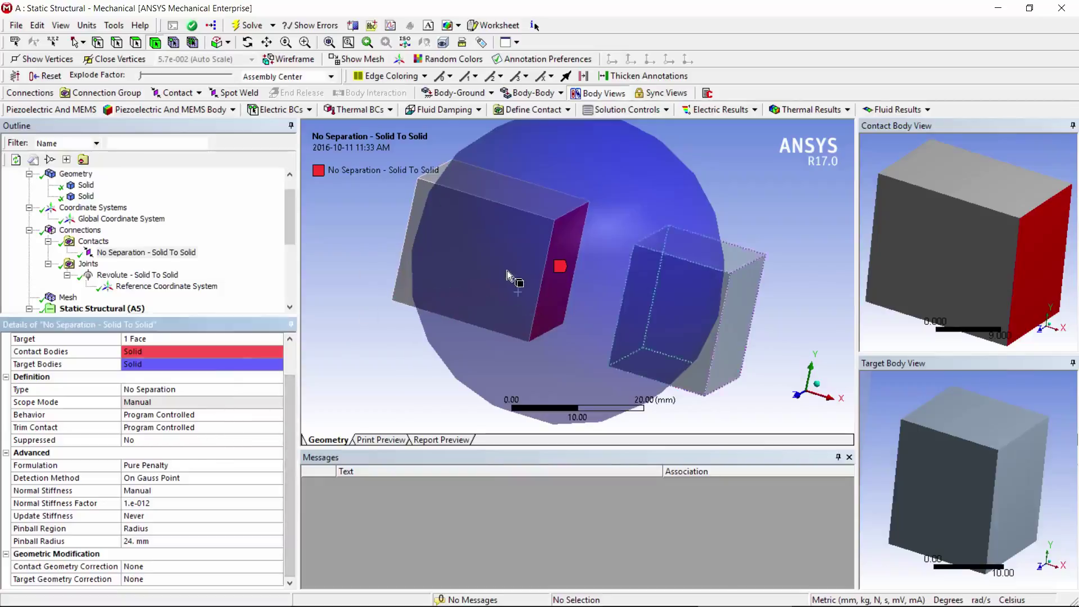
Return to the user-defined Temperature result and view its contours on both blocks
{"action": "scroll", "coordinate": [229, 257], "scroll_direction": "down", "scroll_amount": 4}
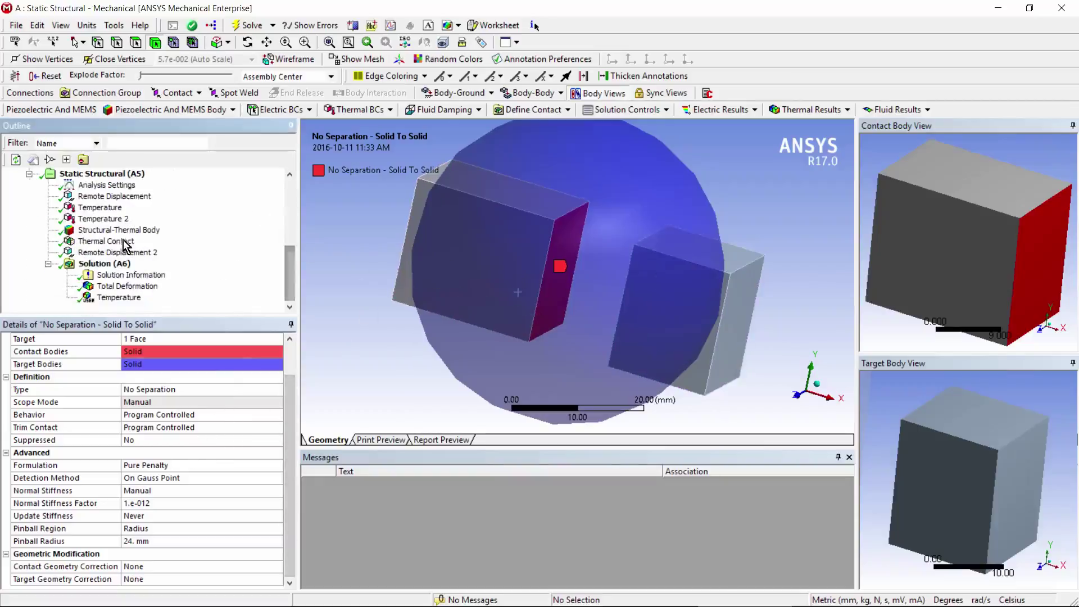
{"action": "left_click", "coordinate": [119, 297]}
{"action": "middle_click_drag", "start_coordinate": [563, 312], "coordinate": [554, 307]}
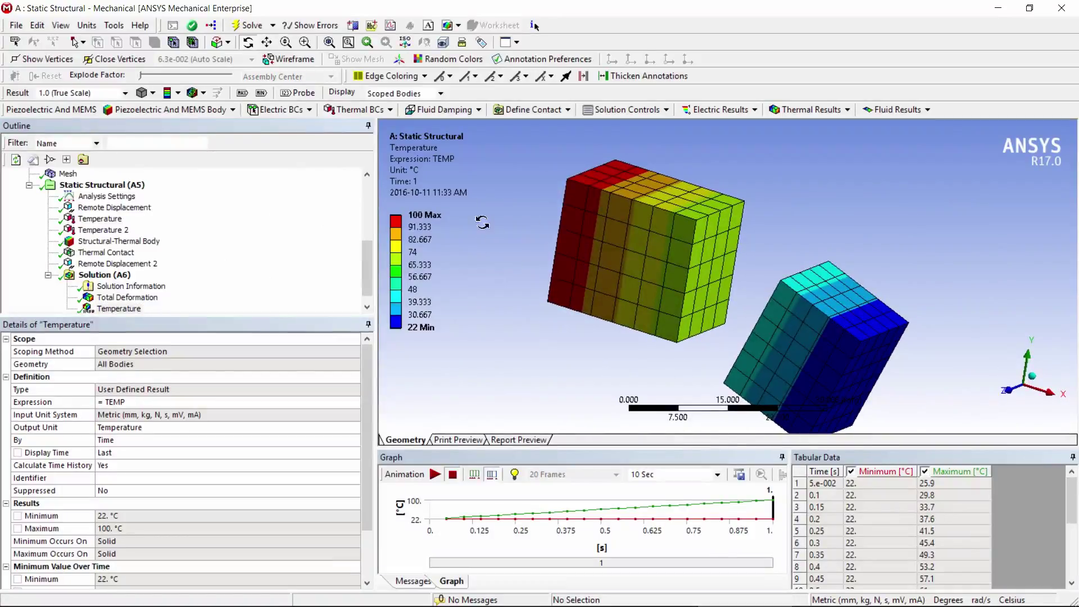